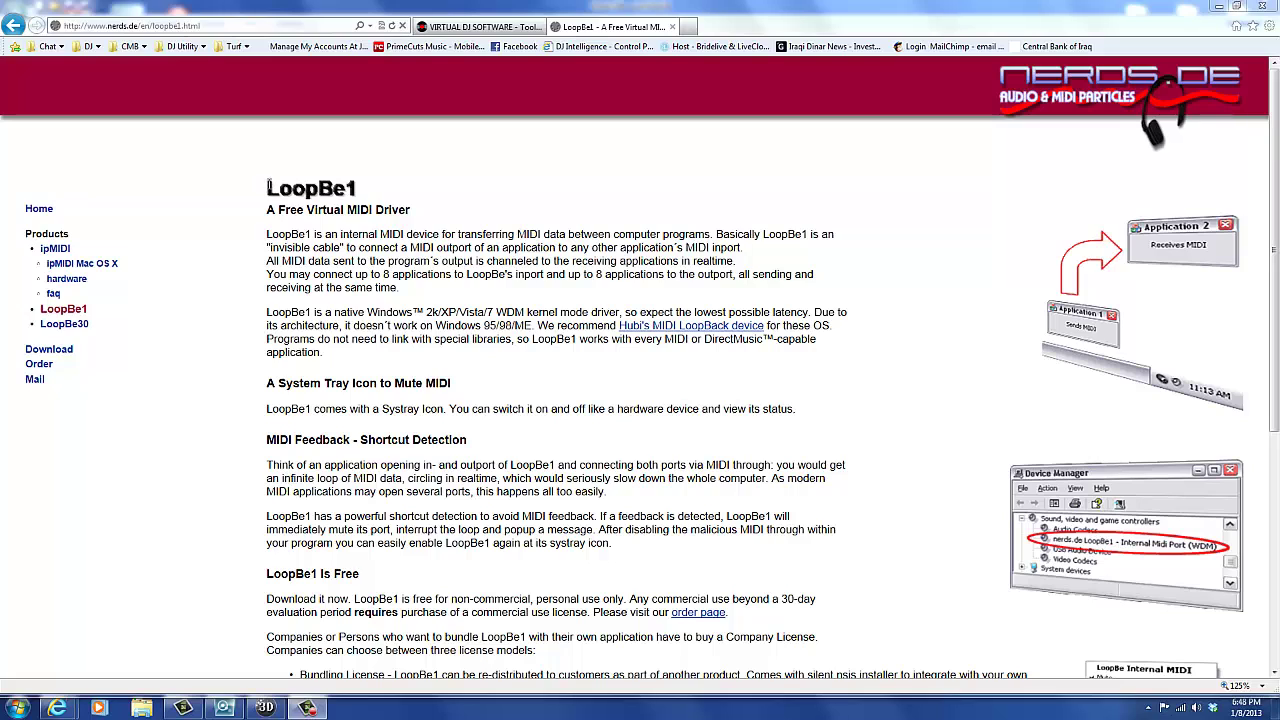
Read through the nerds.de page describing the free LoopBe1 virtual MIDI driver.
{"action": "left_click_drag", "start_coordinate": [268, 188], "coordinate": [363, 191]}
{"action": "left_click", "coordinate": [374, 196]}
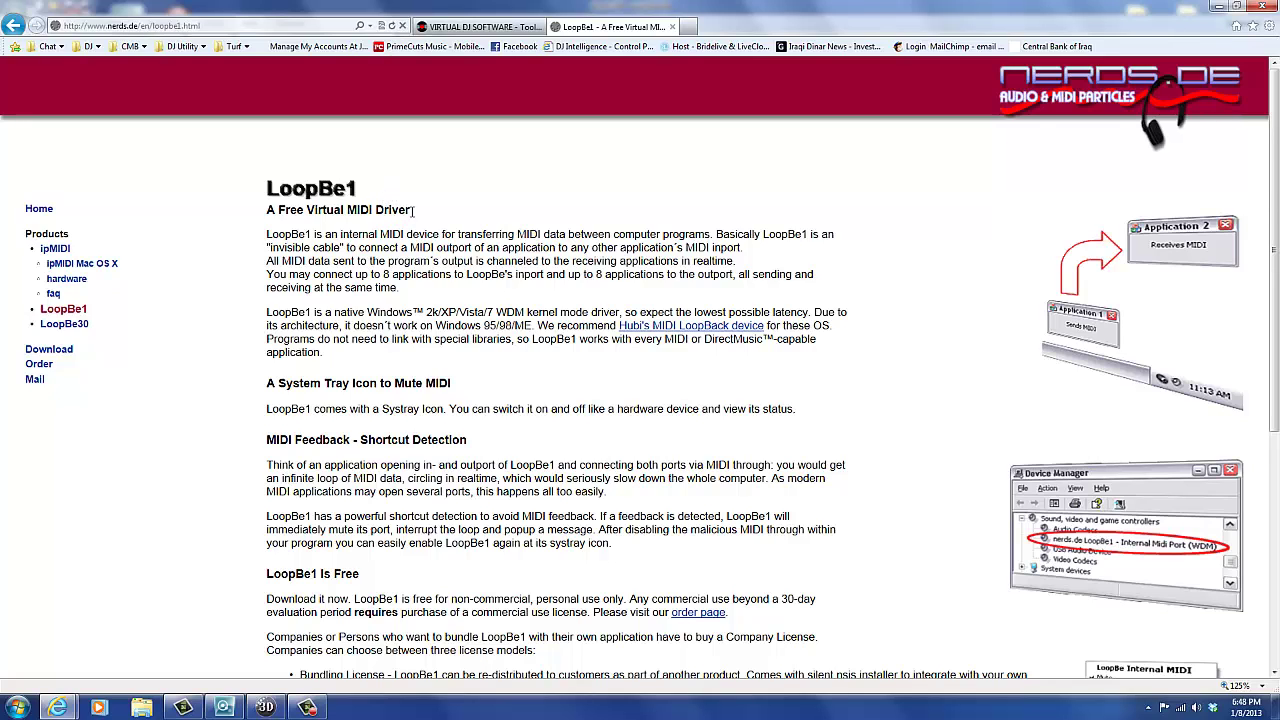
{"action": "scroll", "coordinate": [470, 258], "scroll_direction": "down", "scroll_amount": 3}
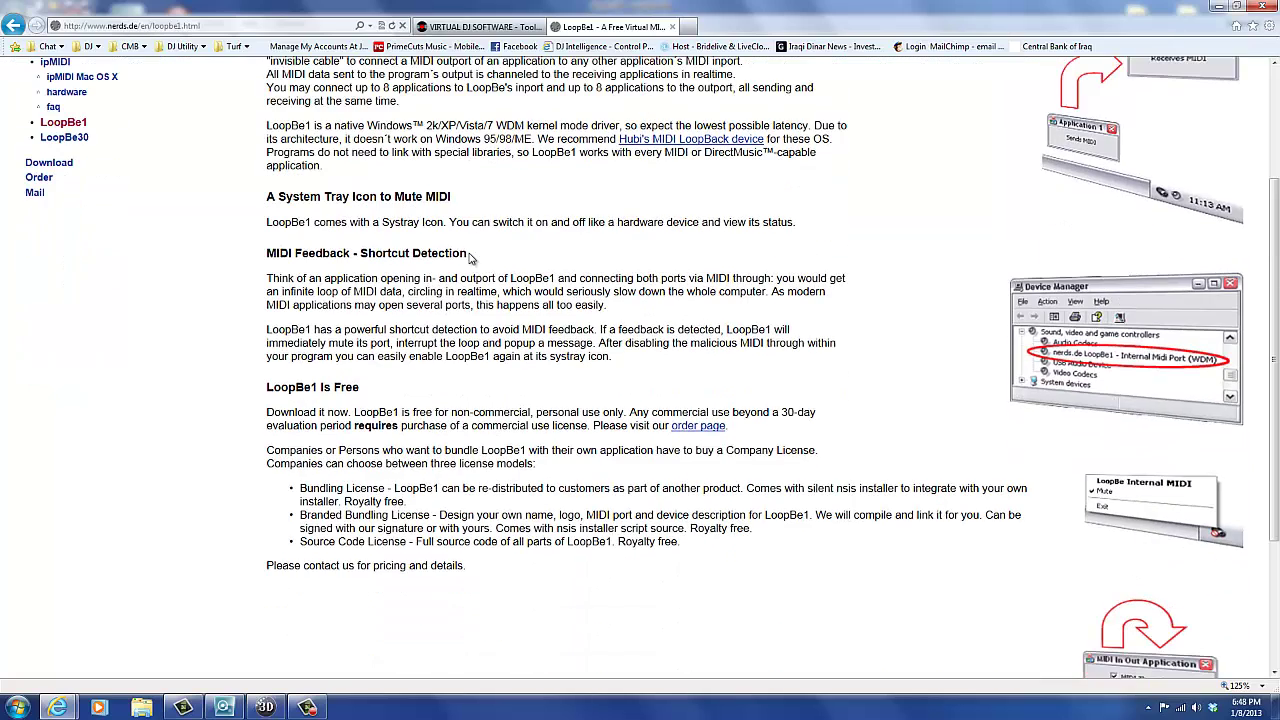
{"action": "scroll", "coordinate": [470, 258], "scroll_direction": "up", "scroll_amount": 3}
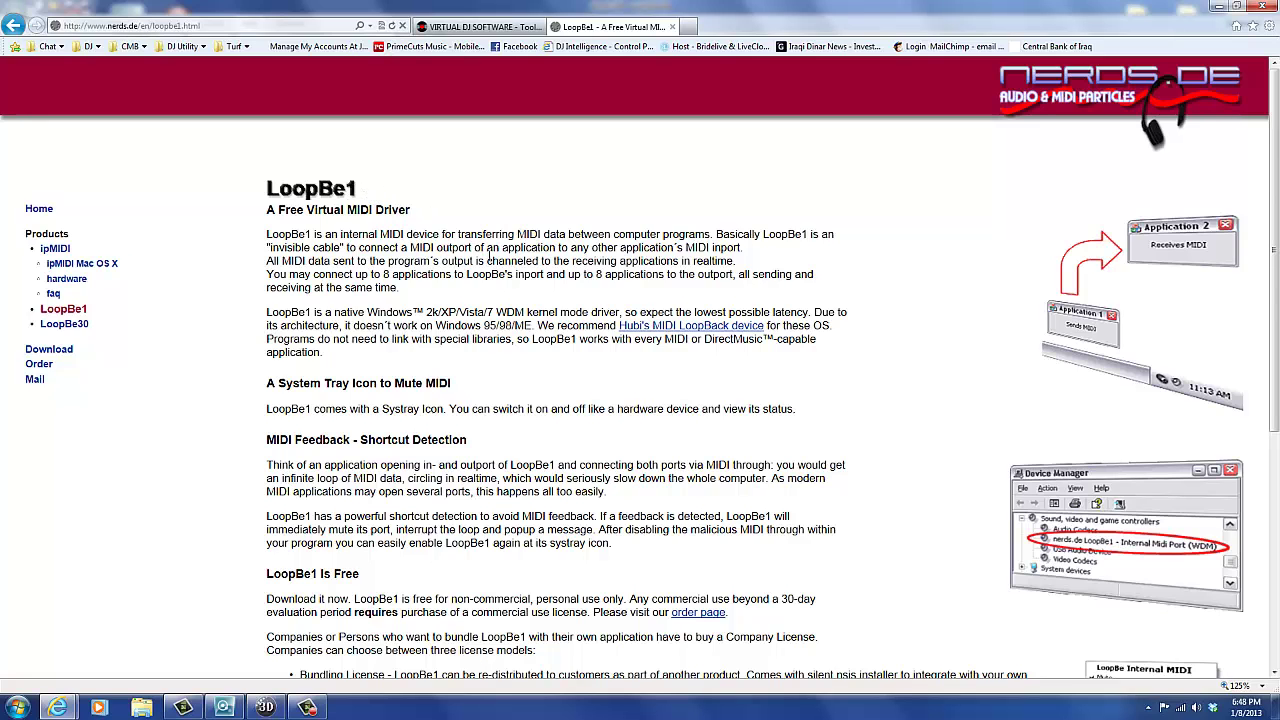
{"action": "scroll", "coordinate": [489, 257], "scroll_direction": "down", "scroll_amount": 1}
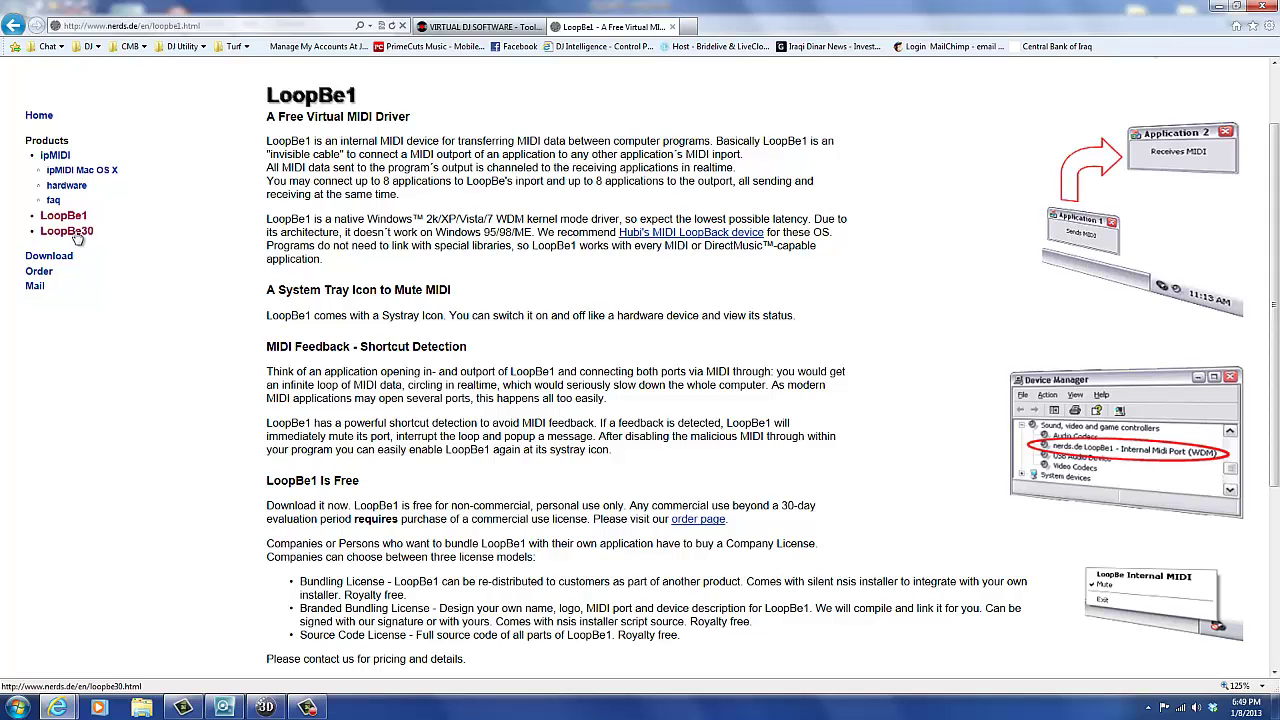
{"action": "left_click", "coordinate": [52, 257]}
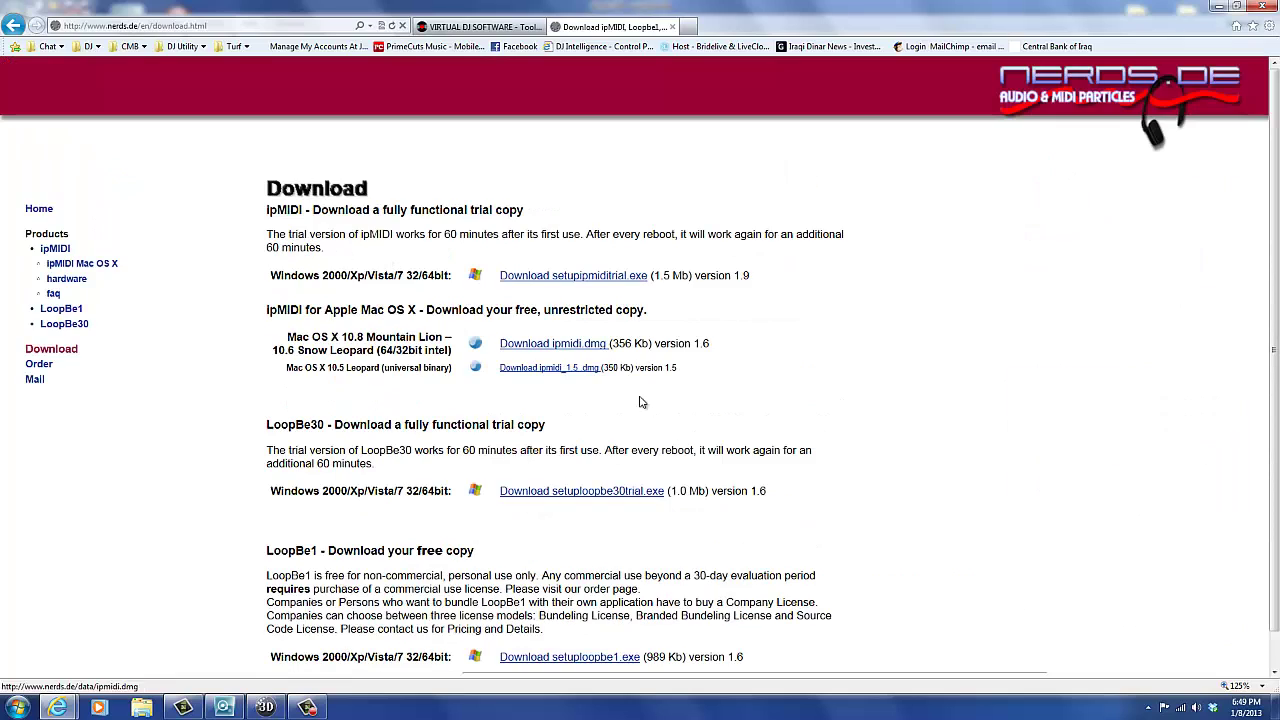
{"action": "scroll", "coordinate": [660, 420], "scroll_direction": "down", "scroll_amount": 1}
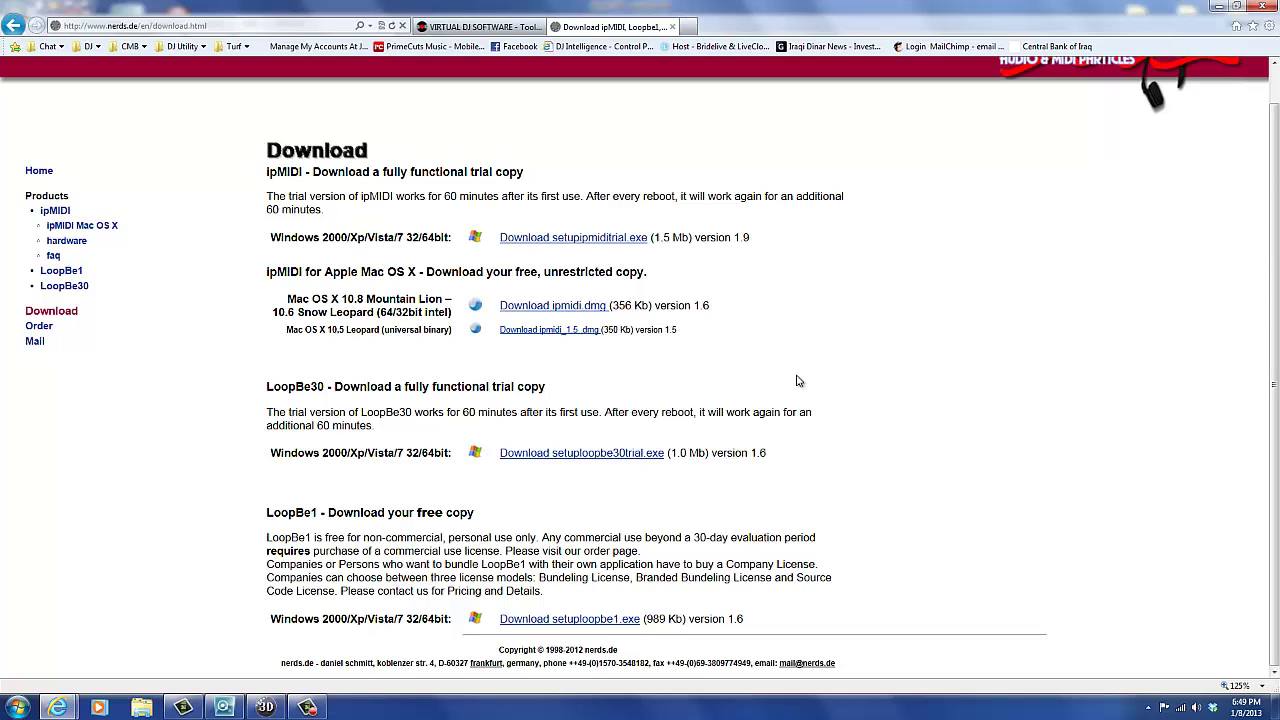
Browse the VirtualDJ Registry Tool add-on page, then bring up Windows Explorer on Documents.
{"action": "left_click", "coordinate": [468, 30]}
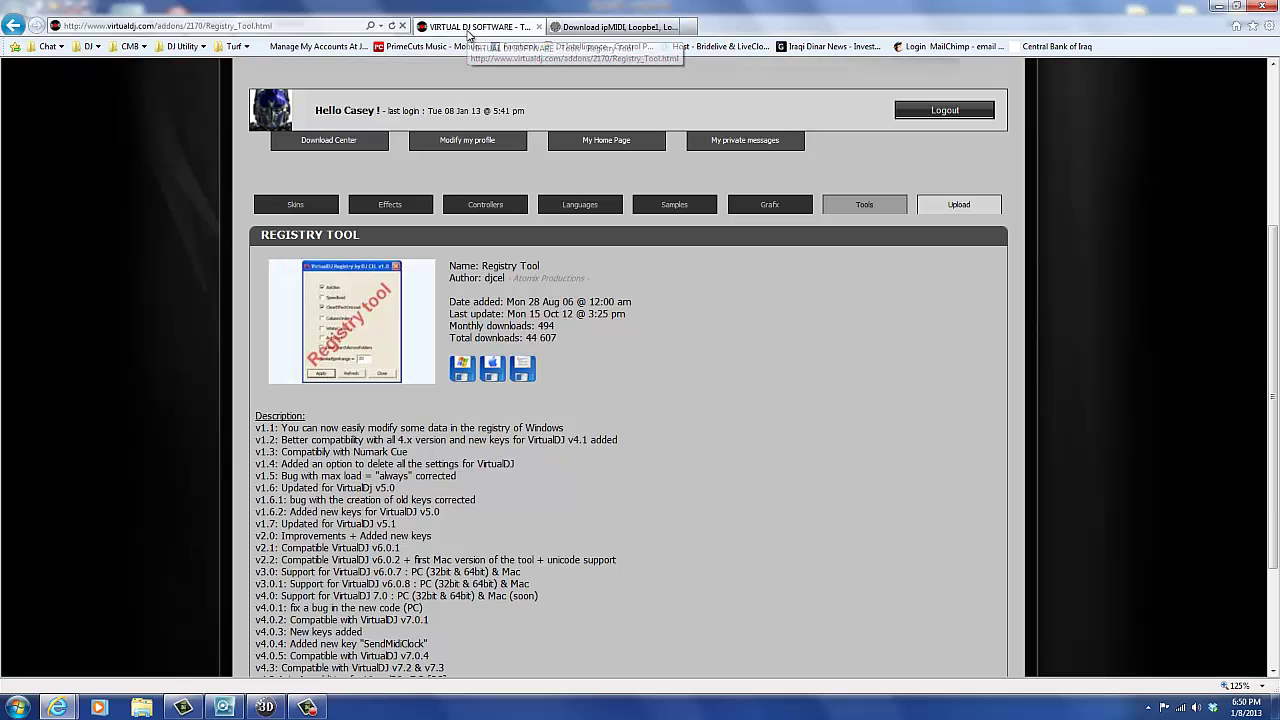
{"action": "scroll", "coordinate": [738, 357], "scroll_direction": "up", "scroll_amount": 2}
{"action": "scroll", "coordinate": [738, 357], "scroll_direction": "up", "scroll_amount": 3}
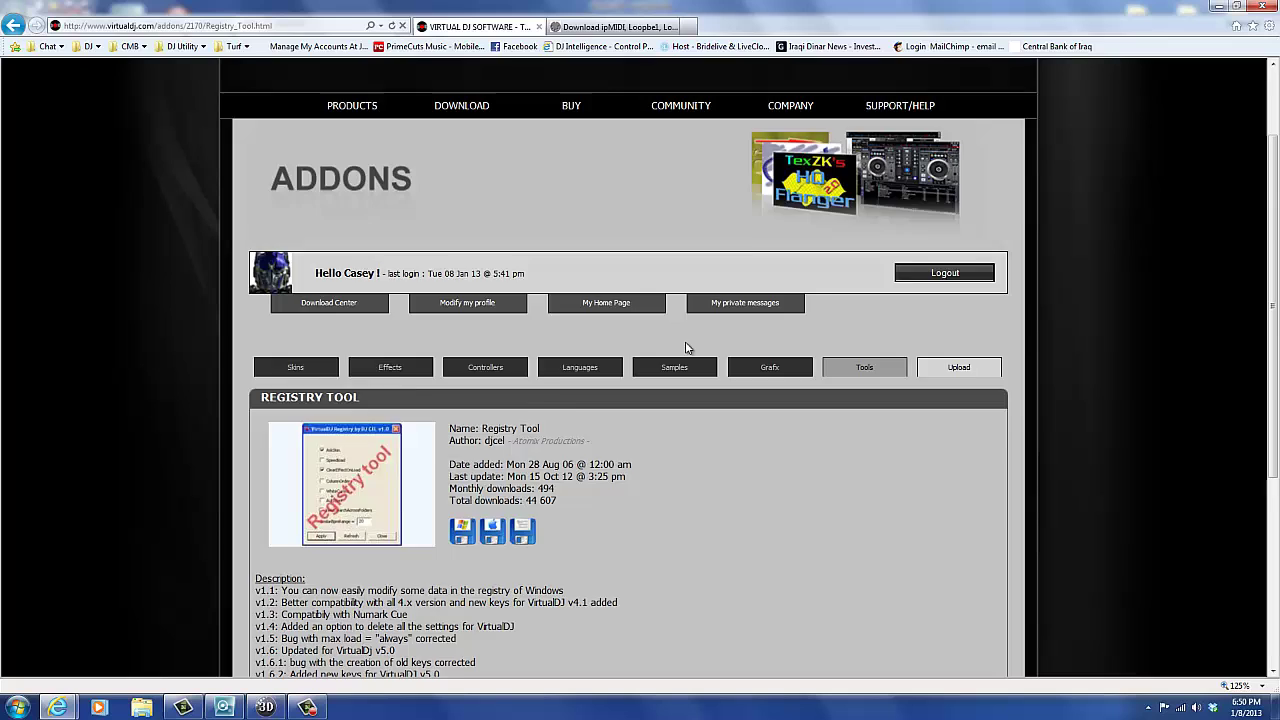
{"action": "mouse_move", "coordinate": [461, 221]}
{"action": "mouse_move", "coordinate": [462, 278]}
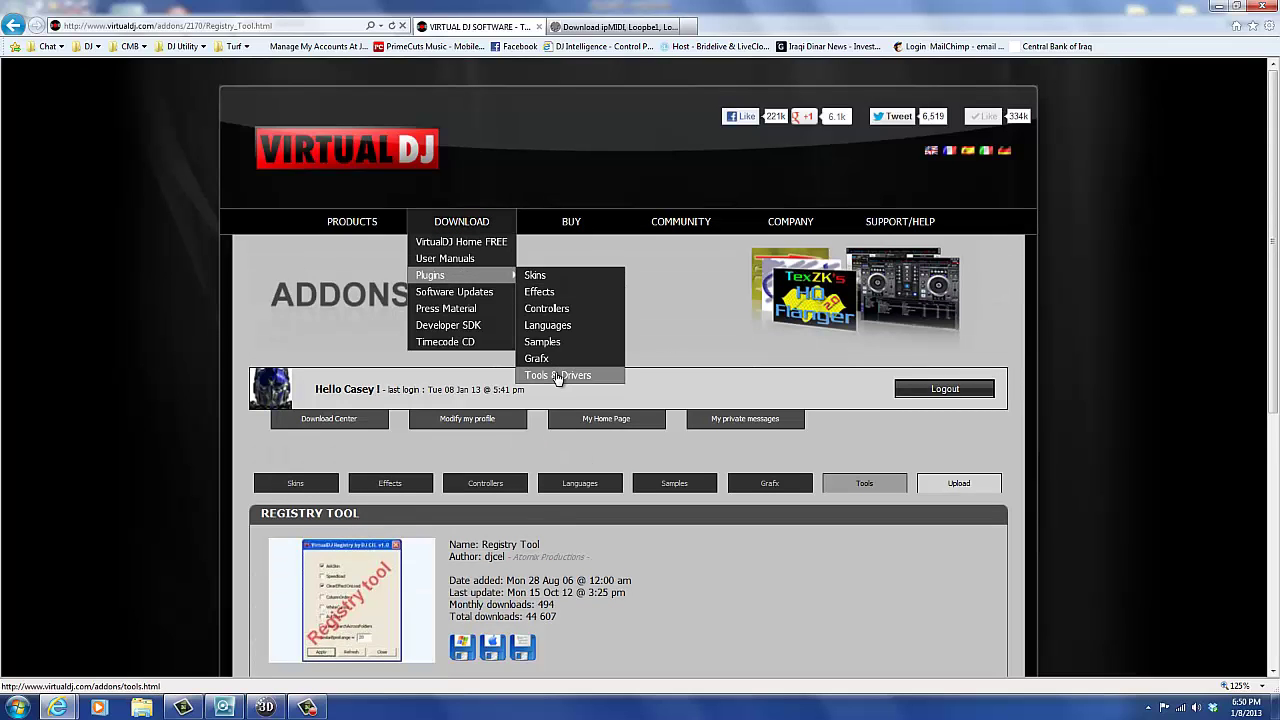
{"action": "scroll", "coordinate": [470, 385], "scroll_direction": "down", "scroll_amount": 3}
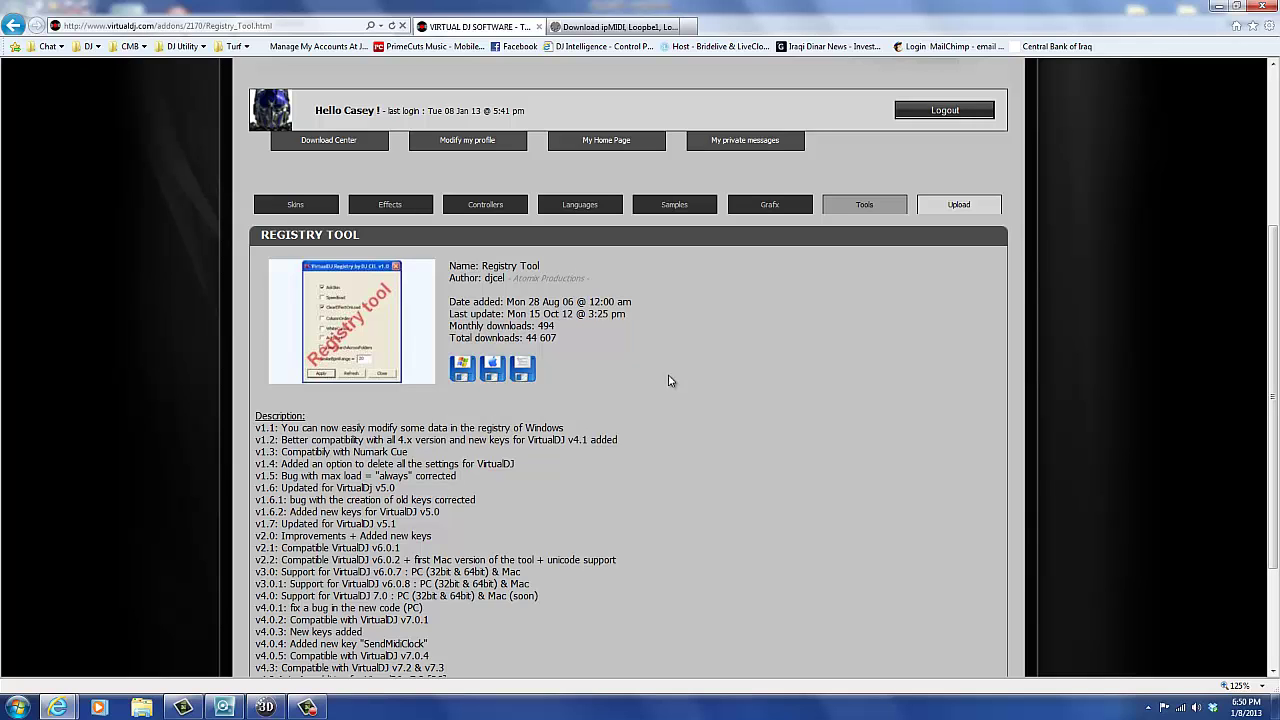
{"action": "left_click", "coordinate": [145, 708]}
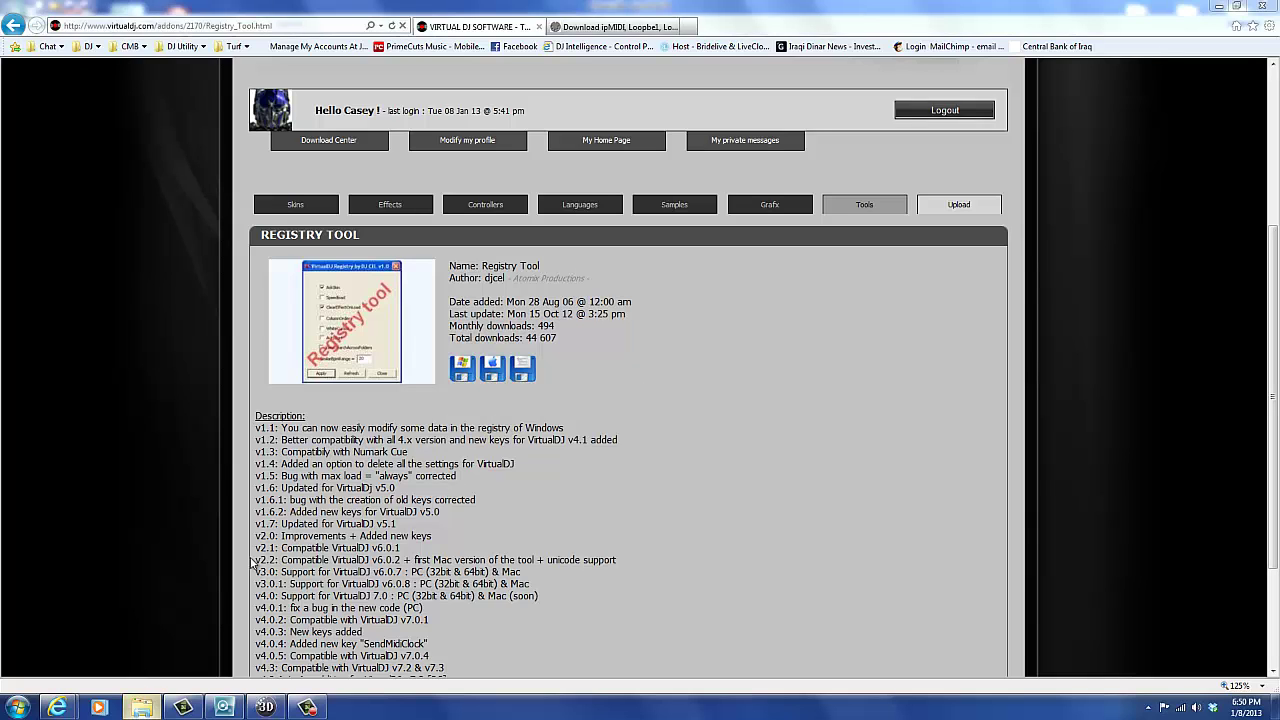
Go to Documents\VirtualDJ\Plugins\Other\Registry_Tool and run Registry_Tool_Win64 past the security warning.
{"action": "double_click", "coordinate": [194, 120]}
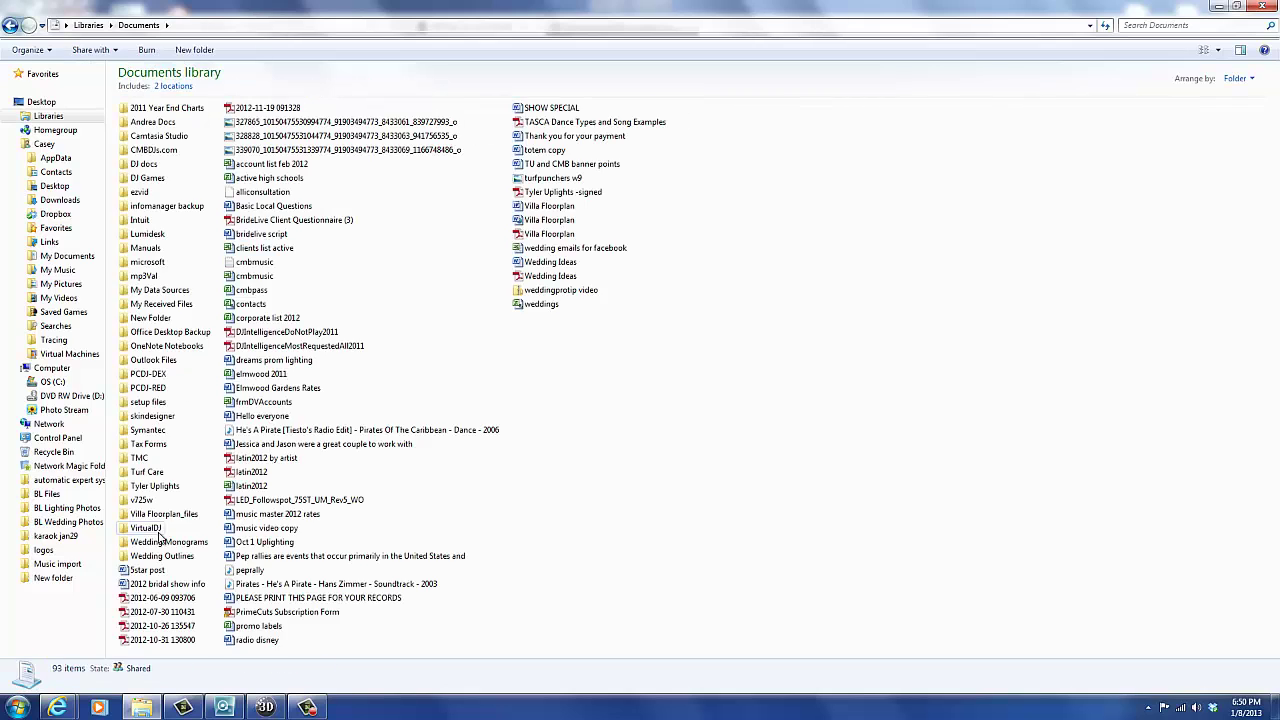
{"action": "double_click", "coordinate": [155, 528]}
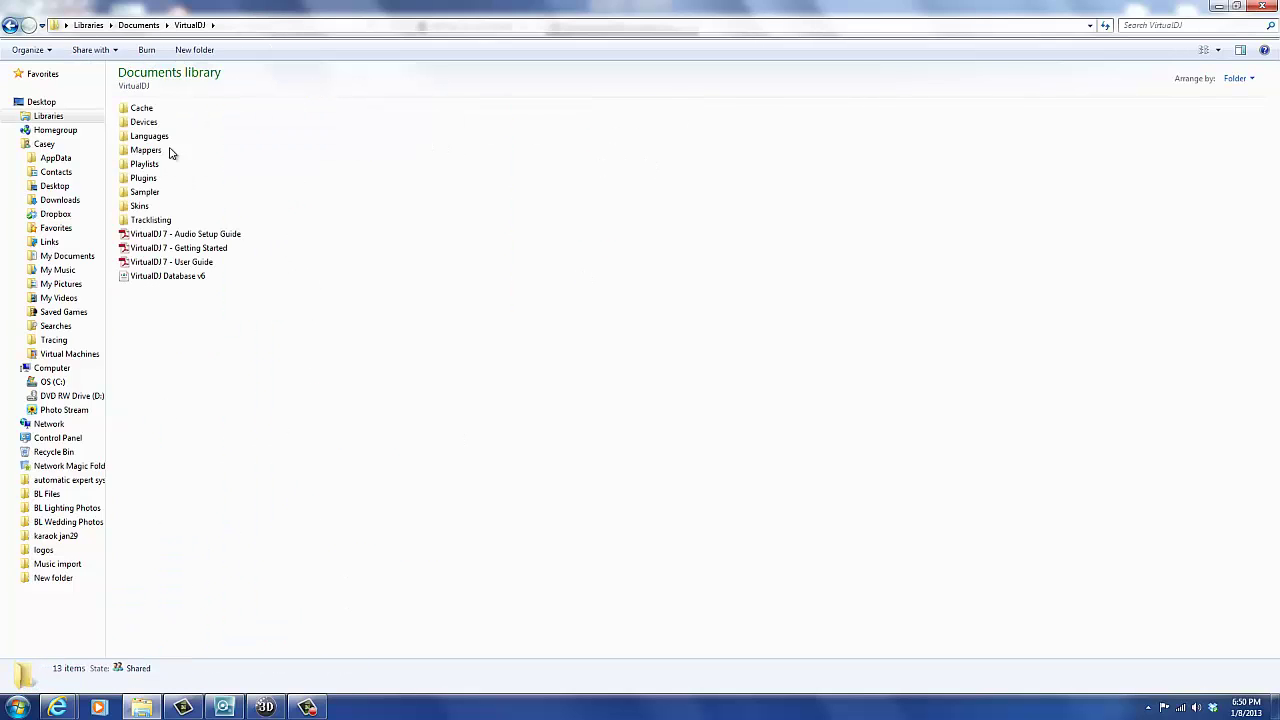
{"action": "double_click", "coordinate": [150, 177]}
{"action": "double_click", "coordinate": [143, 107]}
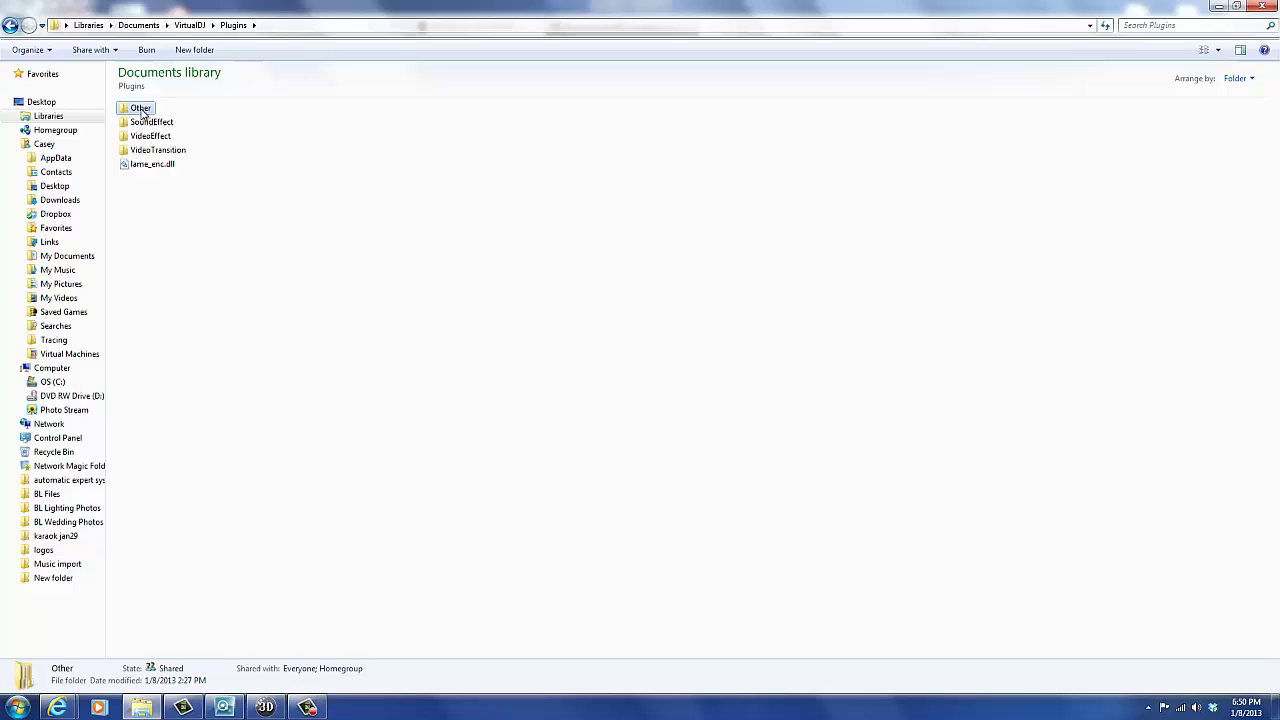
{"action": "double_click", "coordinate": [166, 109]}
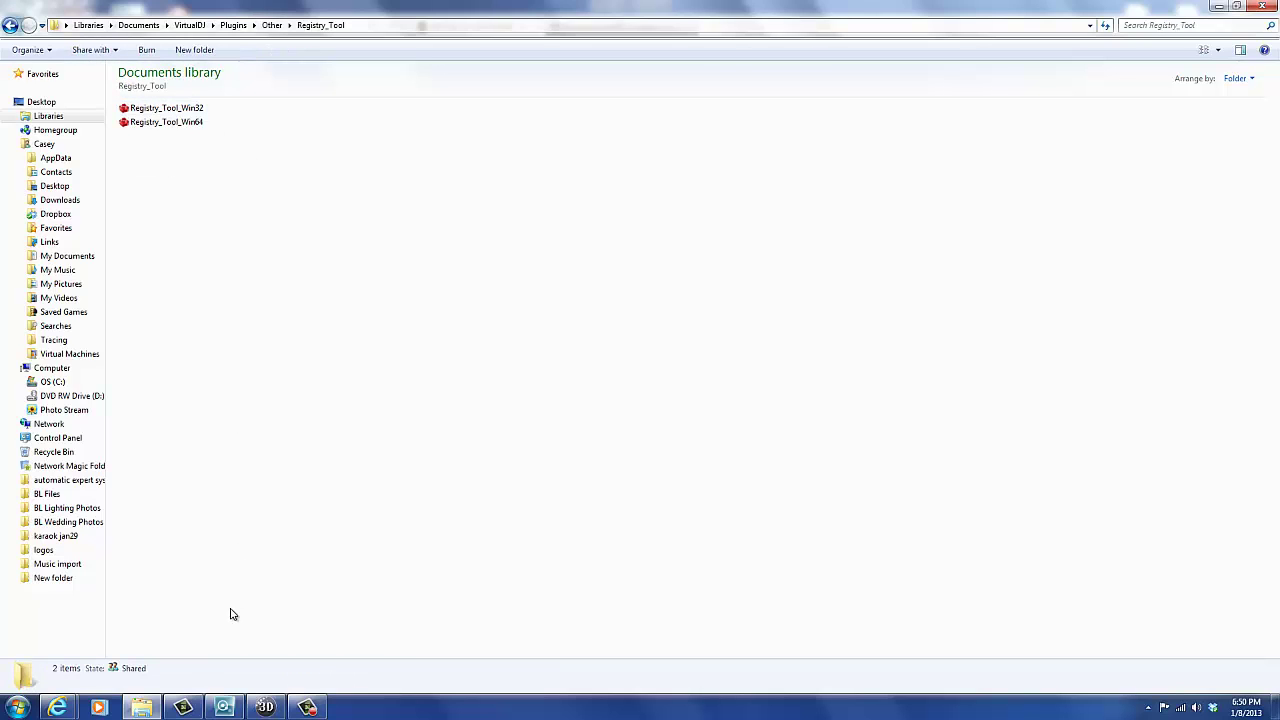
{"action": "double_click", "coordinate": [142, 124]}
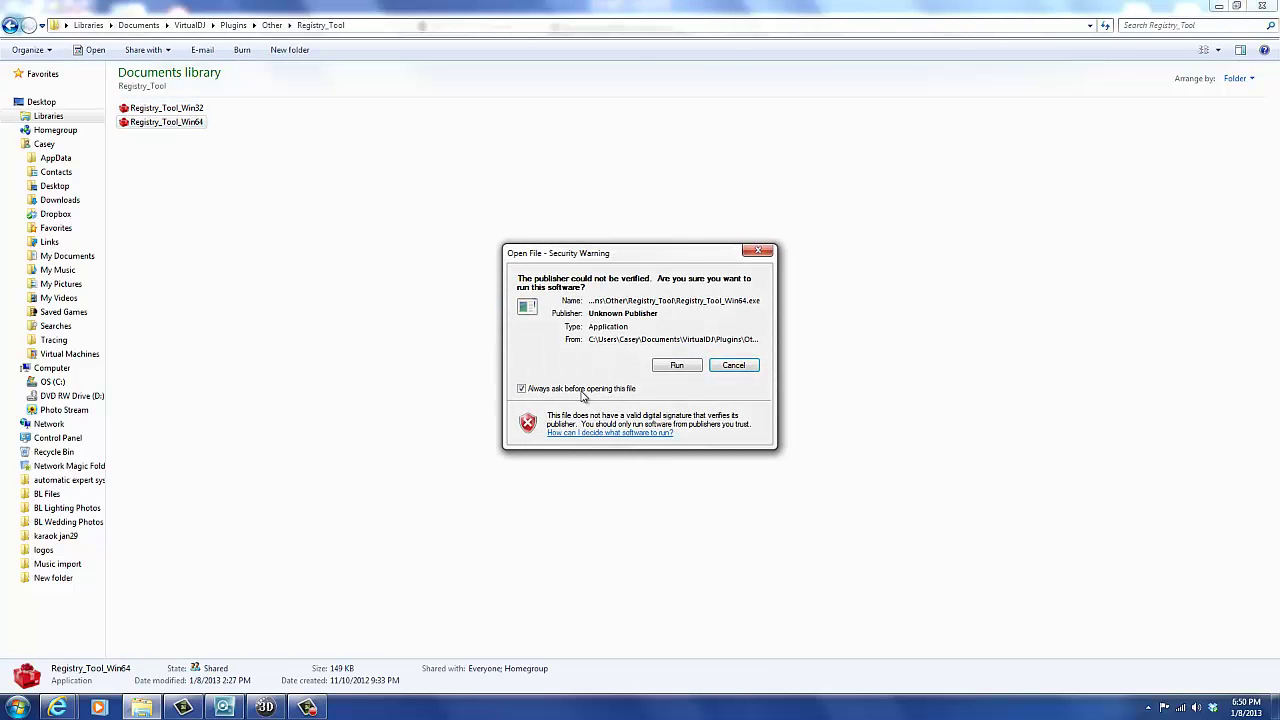
{"action": "left_click", "coordinate": [681, 369]}
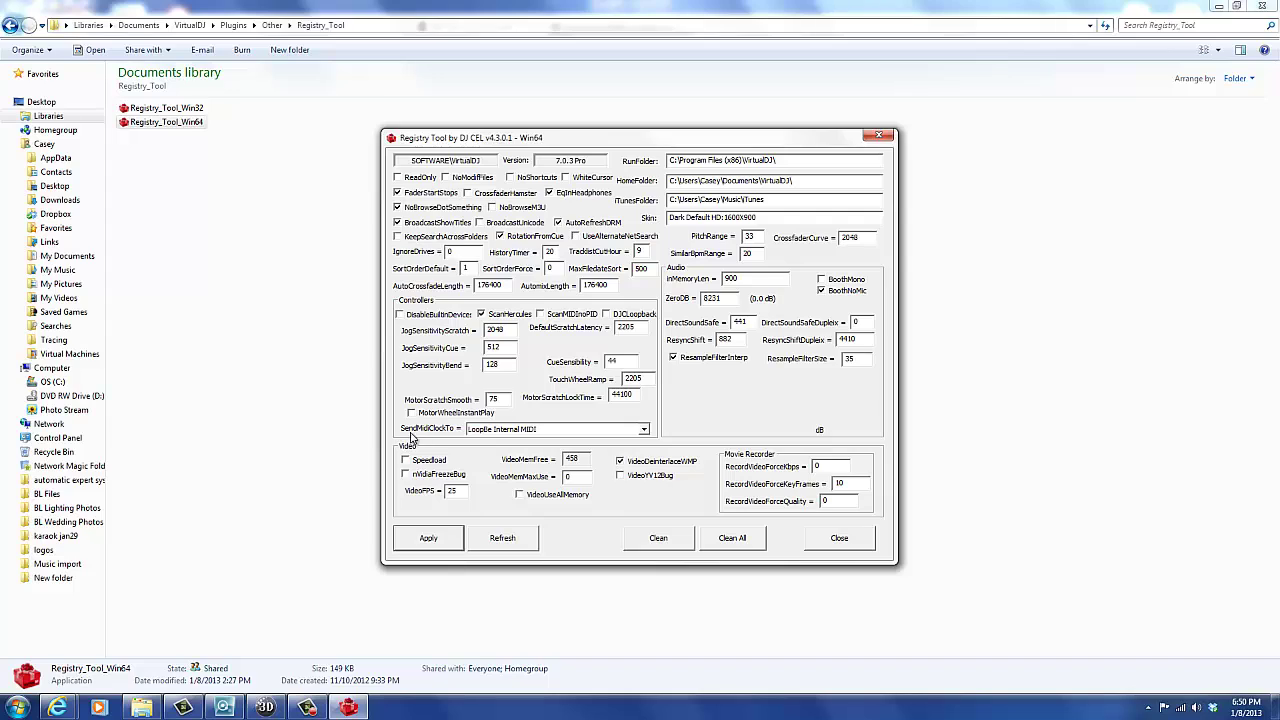
Set SendMidiClockTo to LoopBe Internal MIDI, apply it, and close the Registry Tool.
{"action": "left_click", "coordinate": [497, 436]}
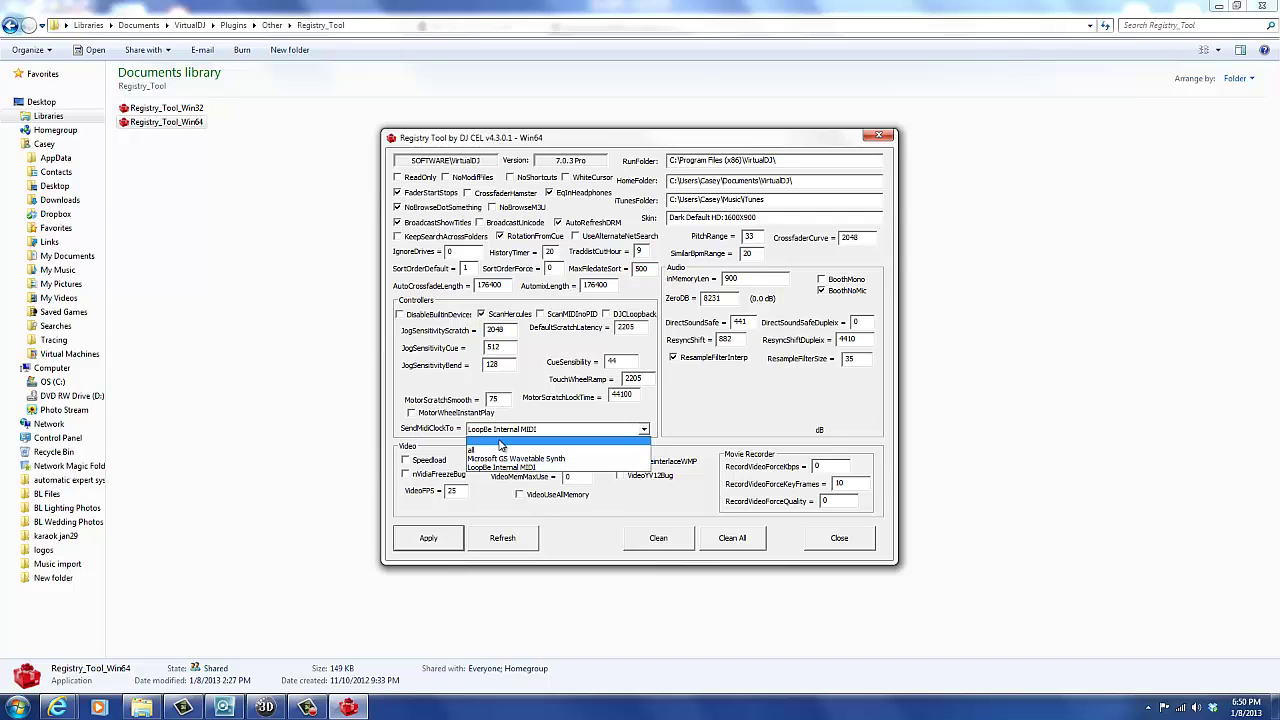
{"action": "left_click", "coordinate": [502, 447]}
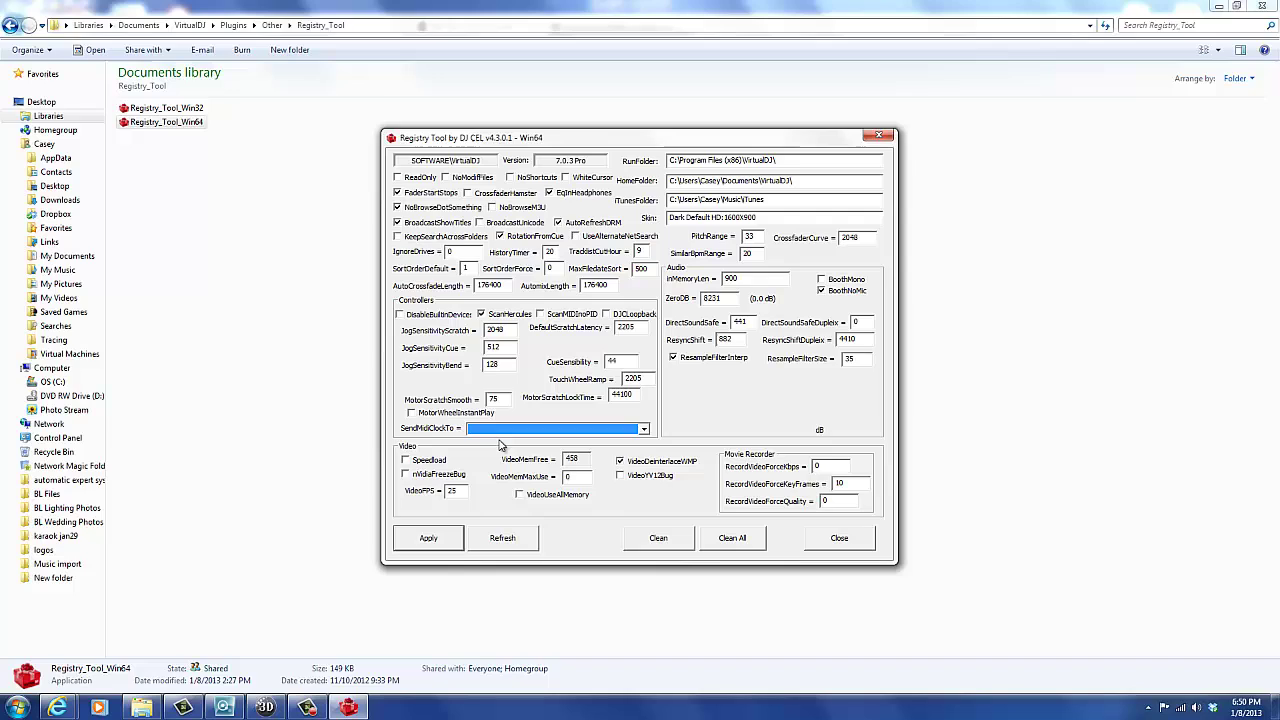
{"action": "left_click", "coordinate": [500, 430]}
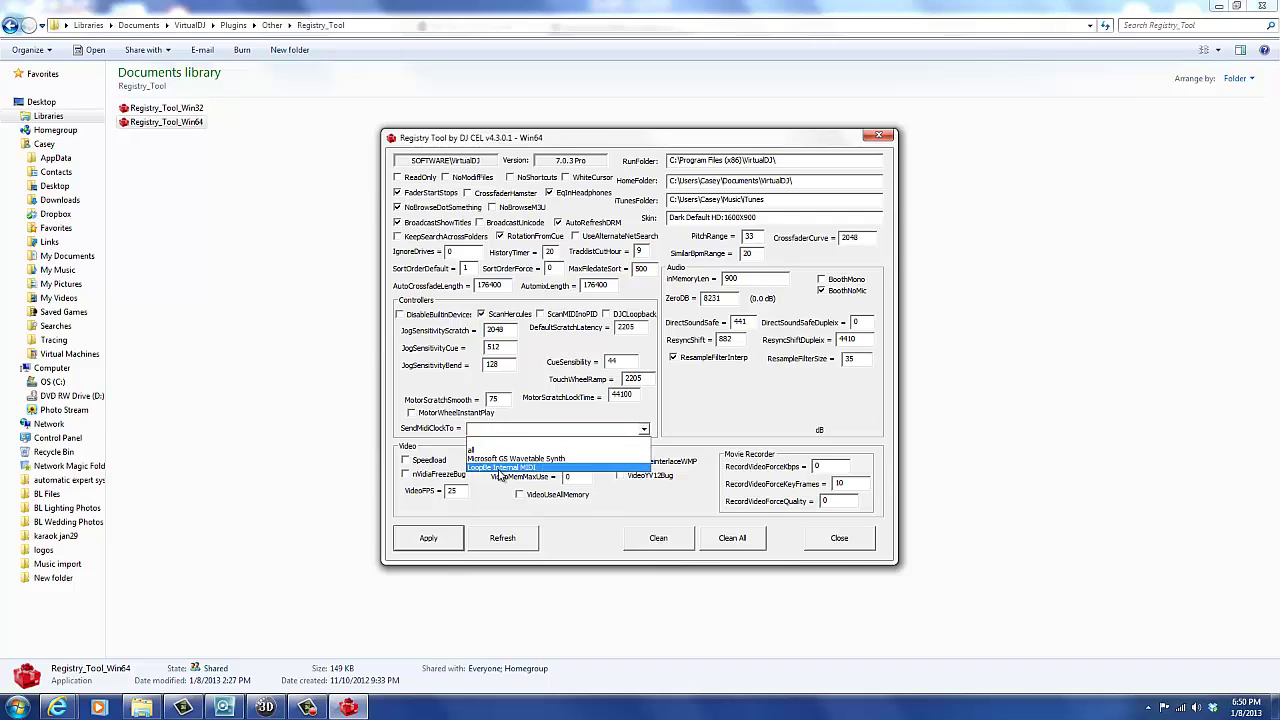
{"action": "left_click", "coordinate": [500, 468]}
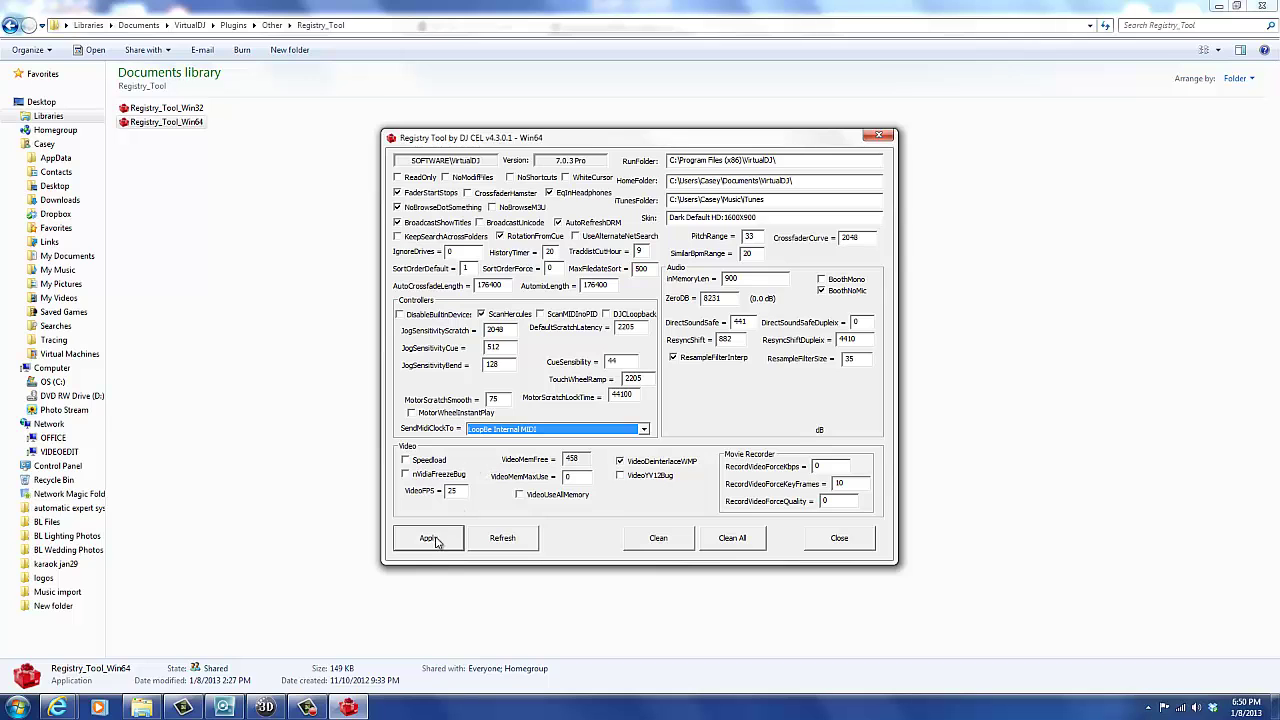
{"action": "left_click", "coordinate": [833, 539]}
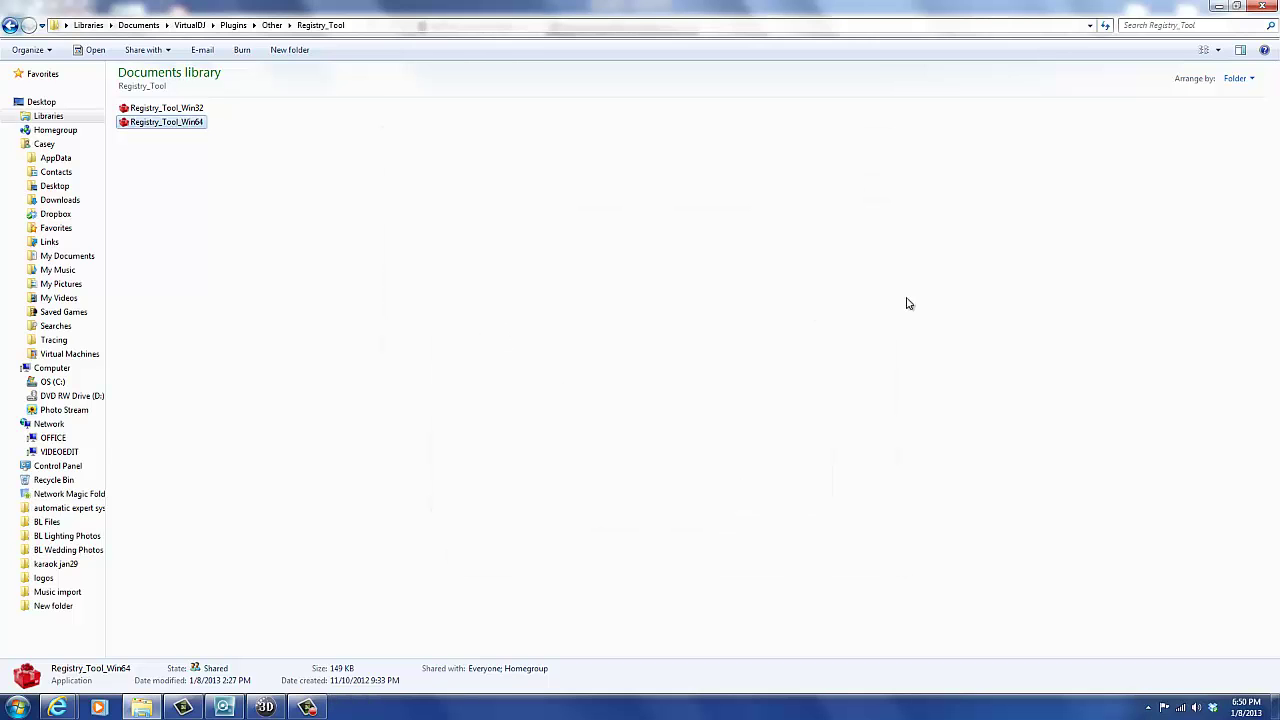
Close Explorer, minimize Internet Explorer, and show LumiDesk's Configuration ribbon.
{"action": "left_click", "coordinate": [1261, 6]}
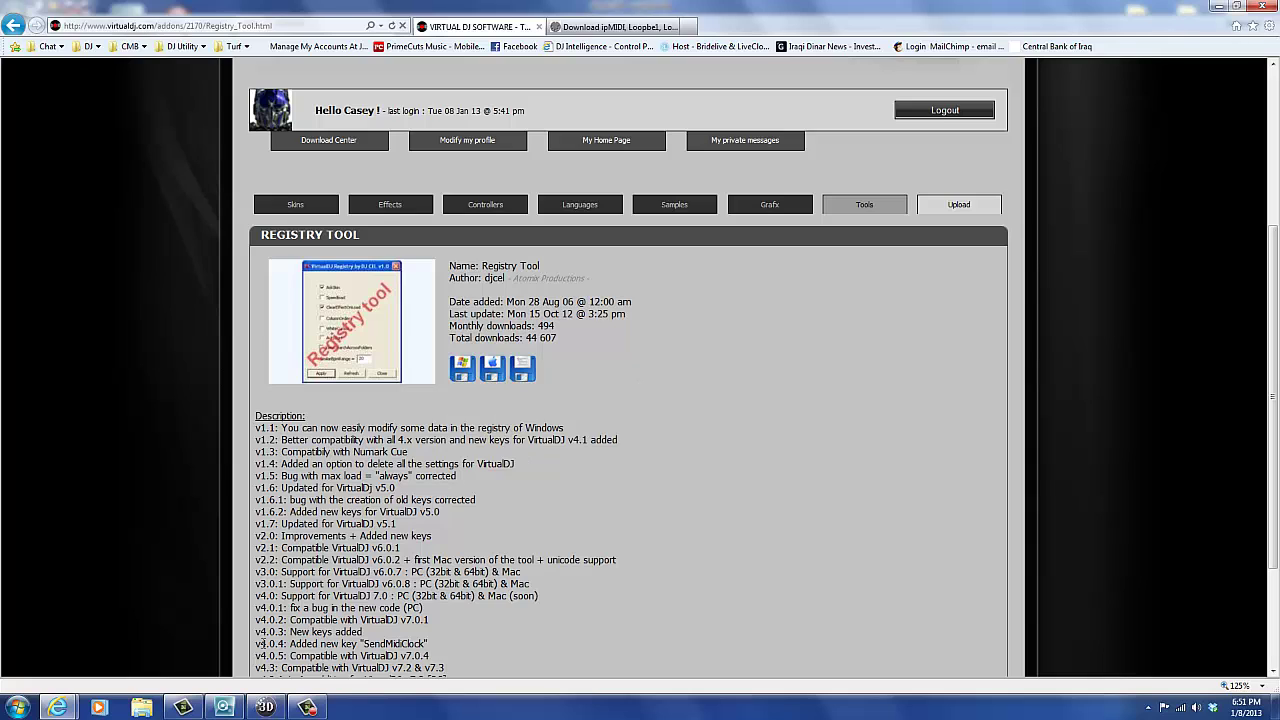
{"action": "left_click", "coordinate": [1219, 6]}
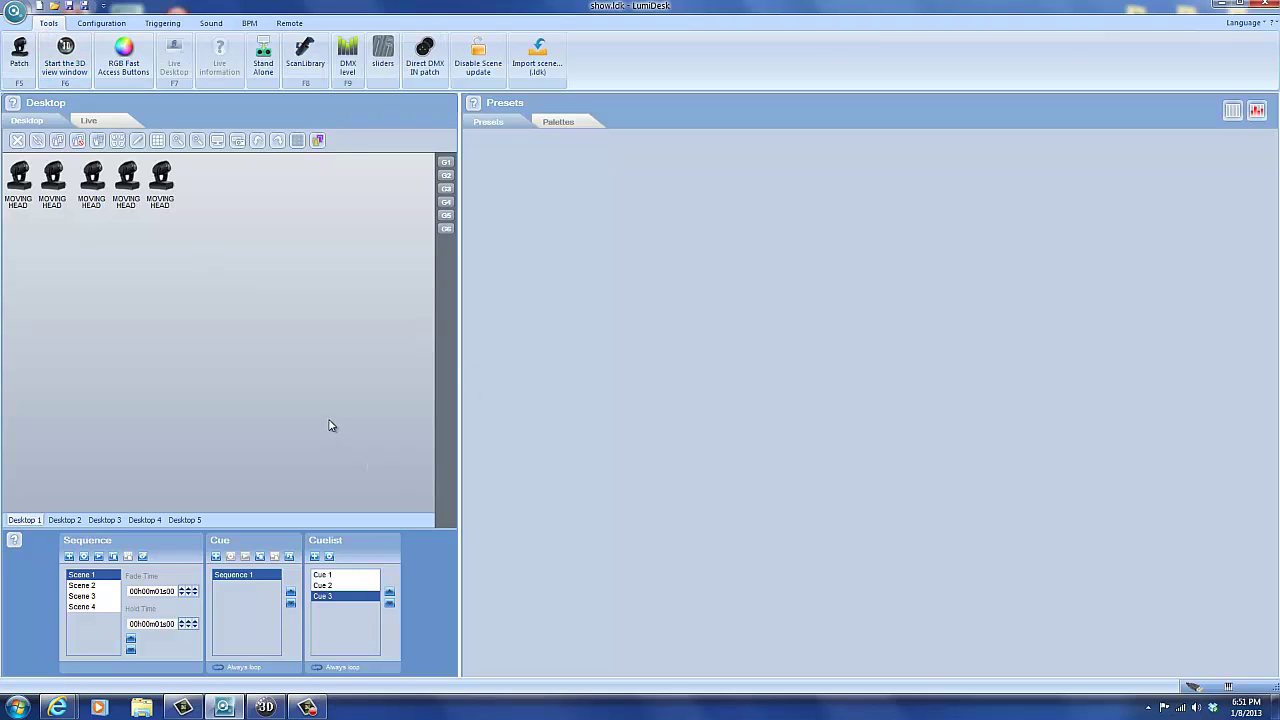
{"action": "left_click", "coordinate": [101, 26]}
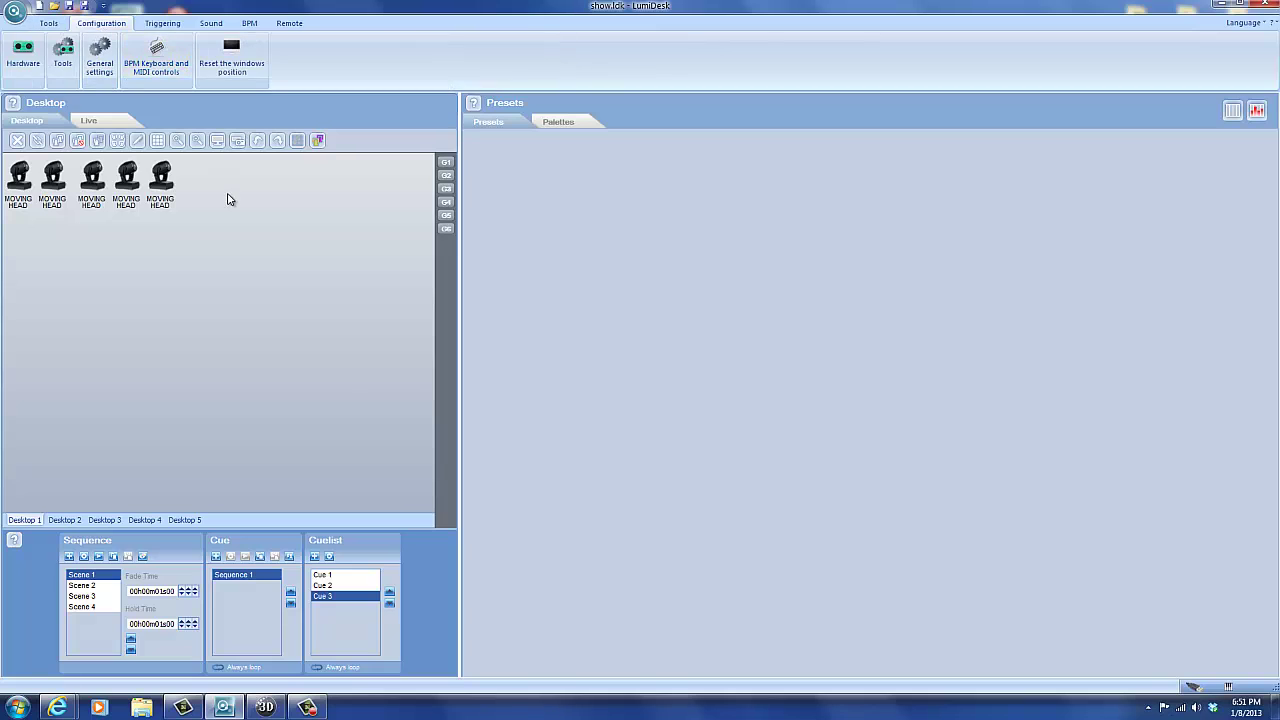
Choose LoopBe Internal MIDI as the Midi Clock source in General settings and confirm.
{"action": "left_click", "coordinate": [101, 64]}
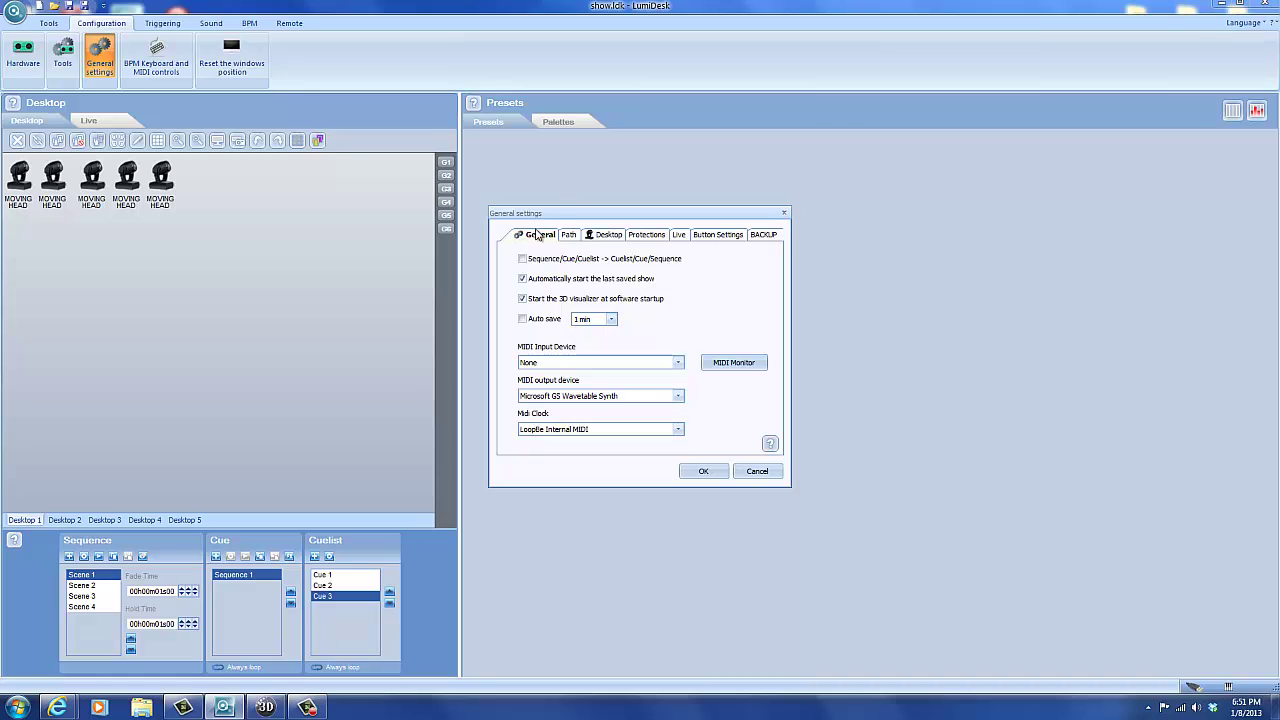
{"action": "left_click", "coordinate": [628, 433]}
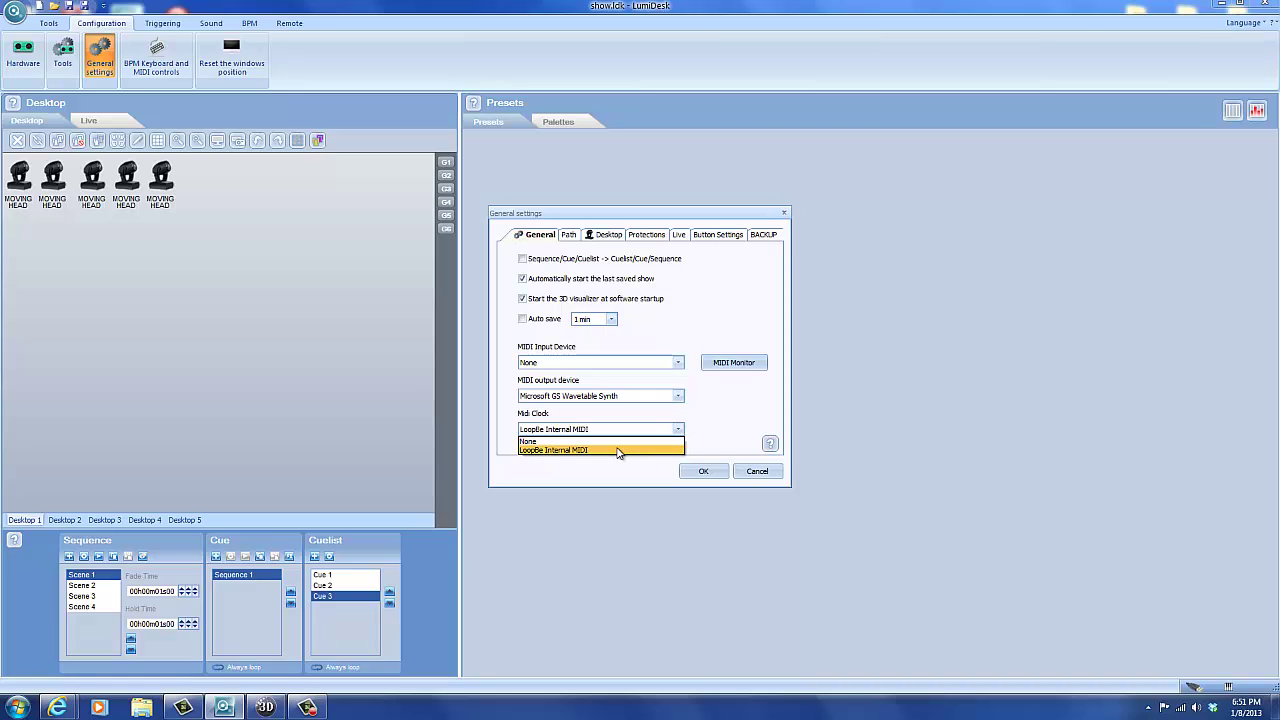
{"action": "left_click", "coordinate": [619, 451]}
{"action": "left_click", "coordinate": [716, 473]}
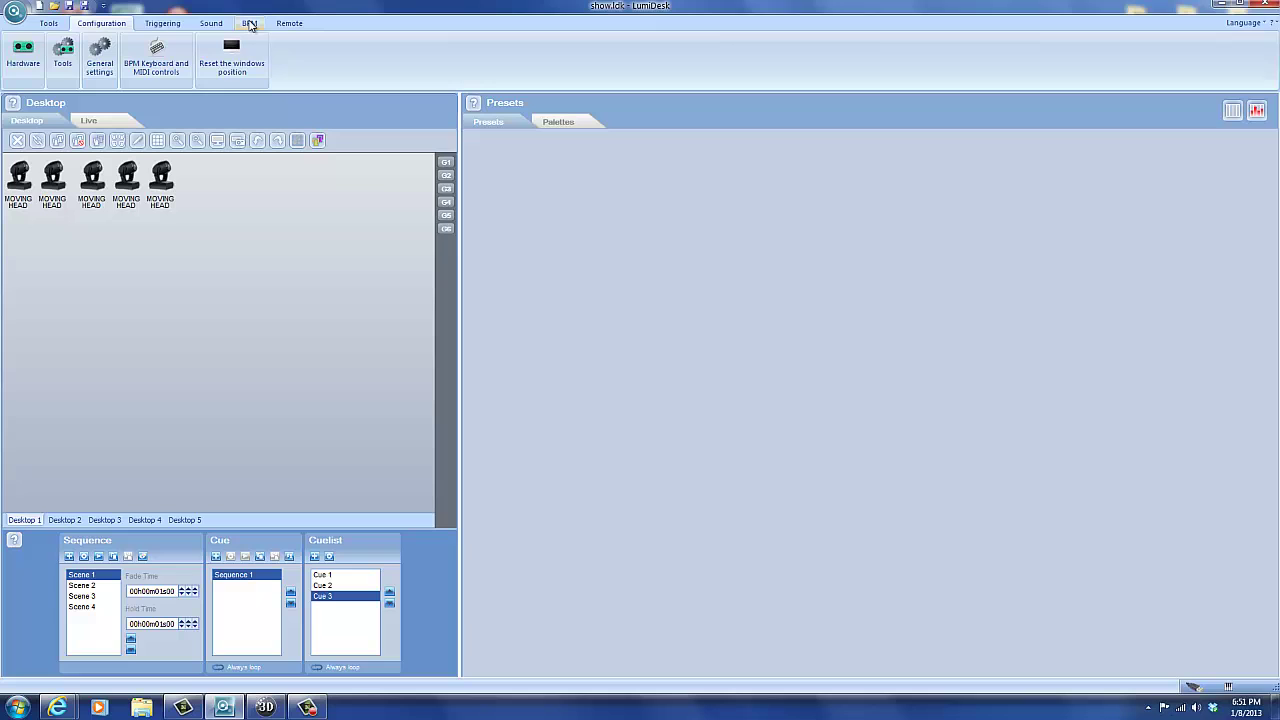
Show the BPM ribbon and place the Easy View 3D stage over the presets area.
{"action": "left_click", "coordinate": [250, 24]}
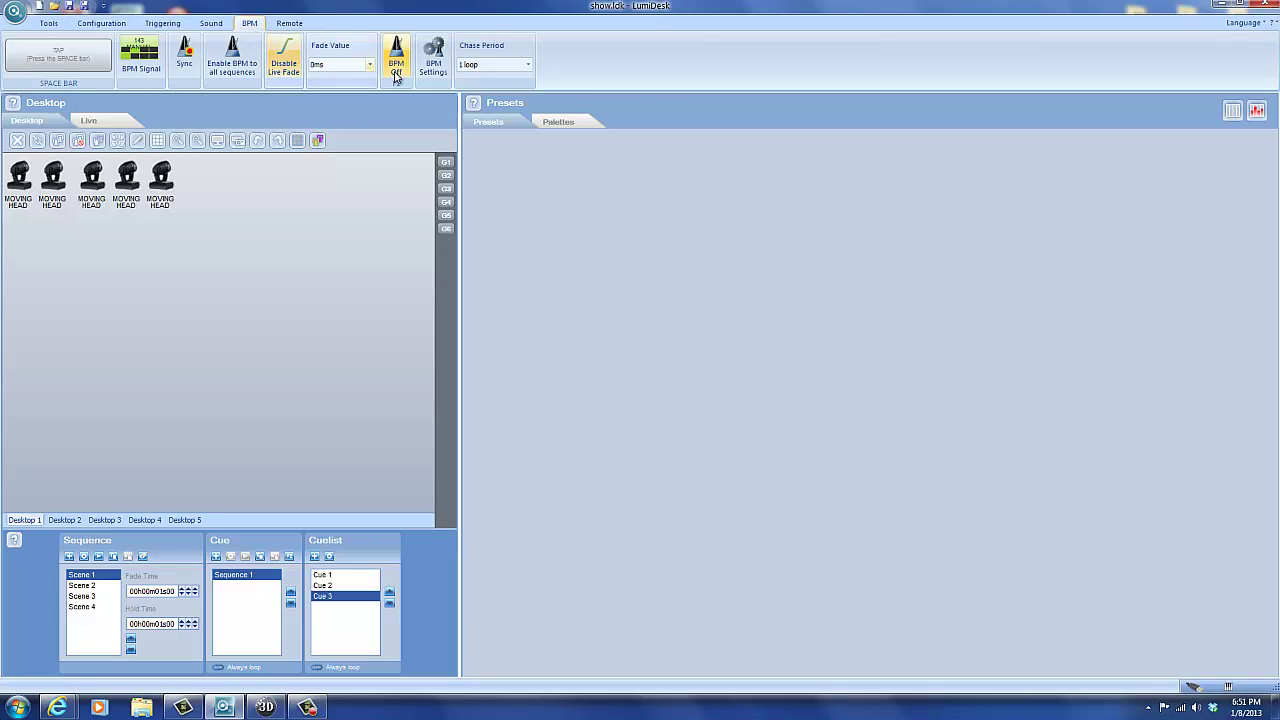
{"action": "left_click", "coordinate": [264, 707]}
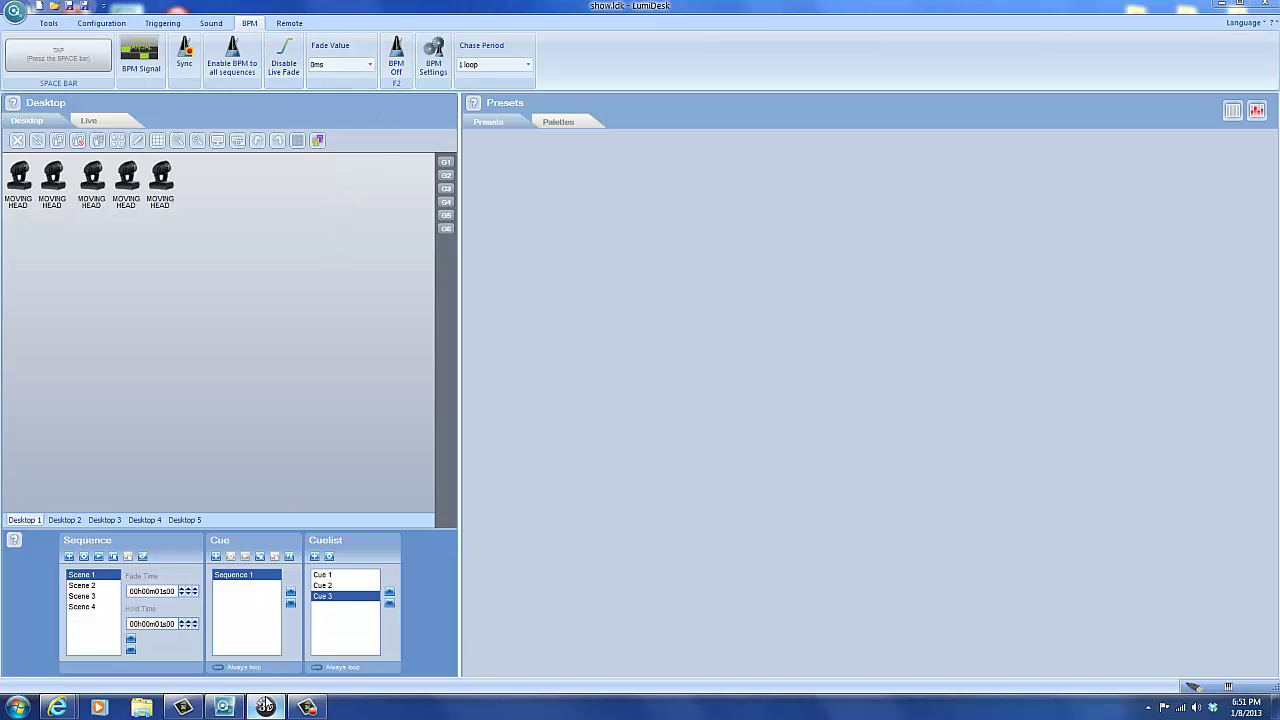
{"action": "left_click_drag", "start_coordinate": [652, 193], "coordinate": [763, 180]}
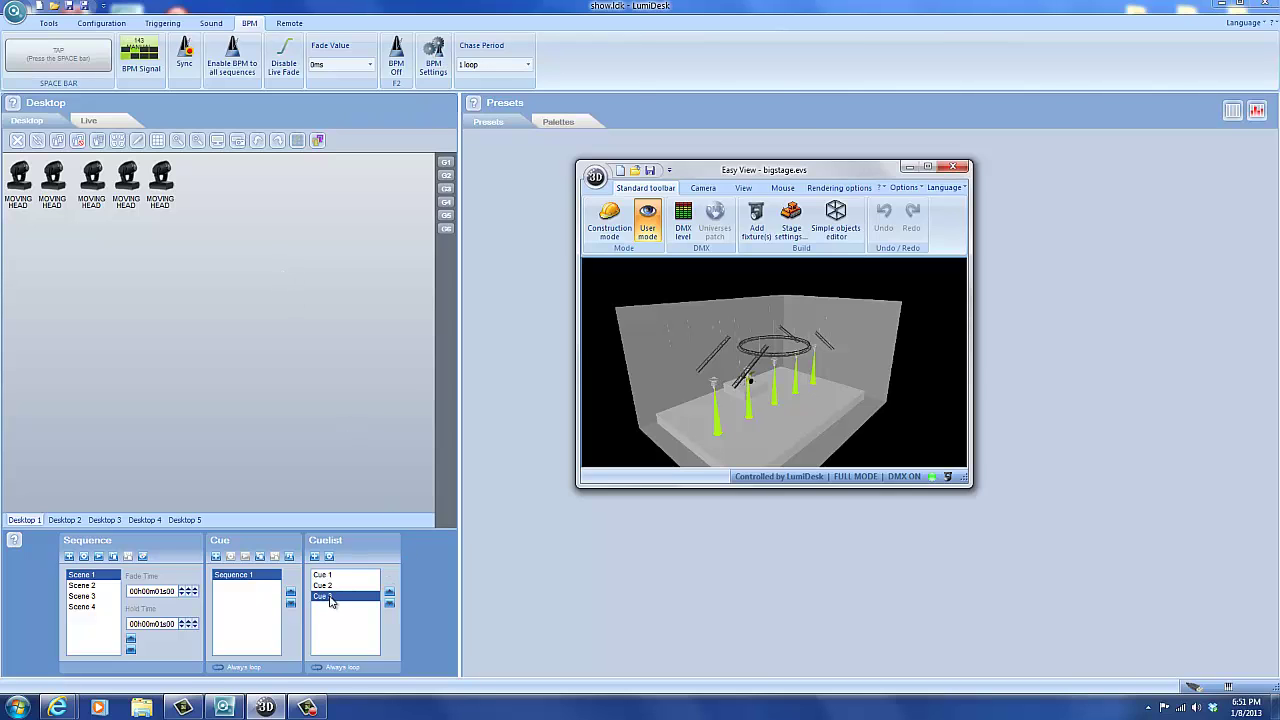
Preview Scene 4 and Scene 1 on stage, then make Sequence 1 step with the BPM.
{"action": "left_click", "coordinate": [85, 606]}
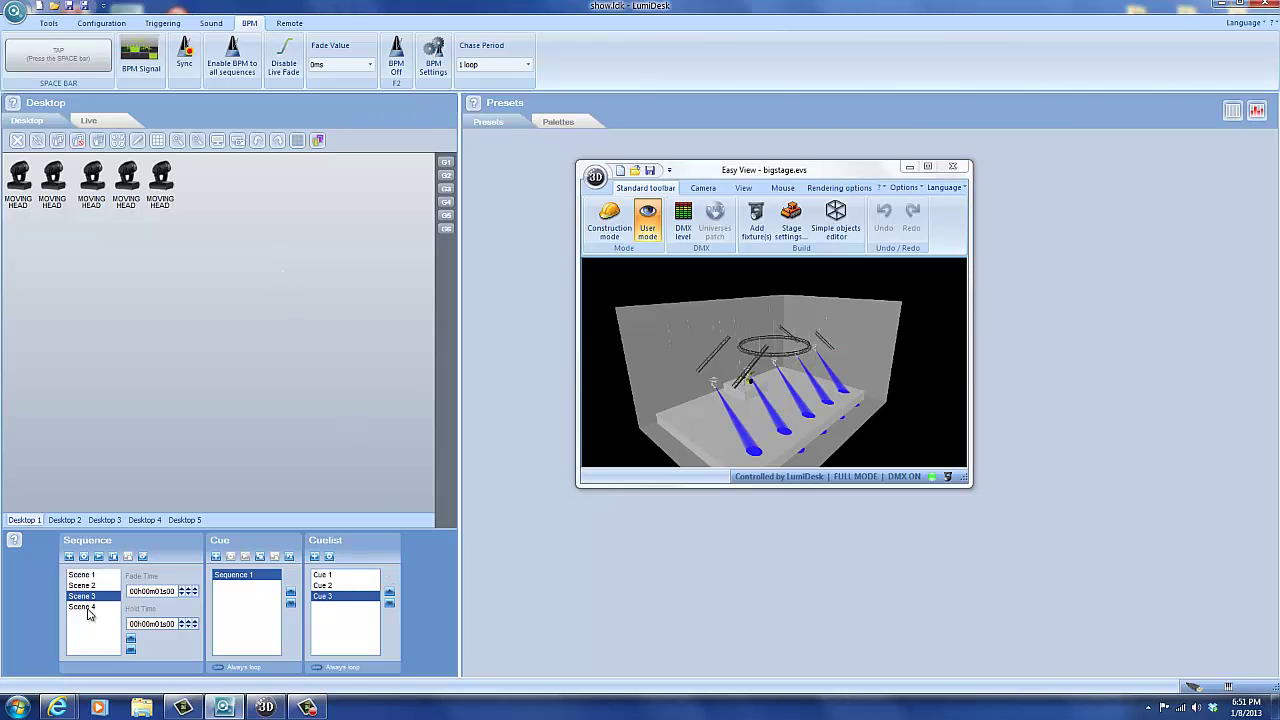
{"action": "left_click", "coordinate": [94, 578]}
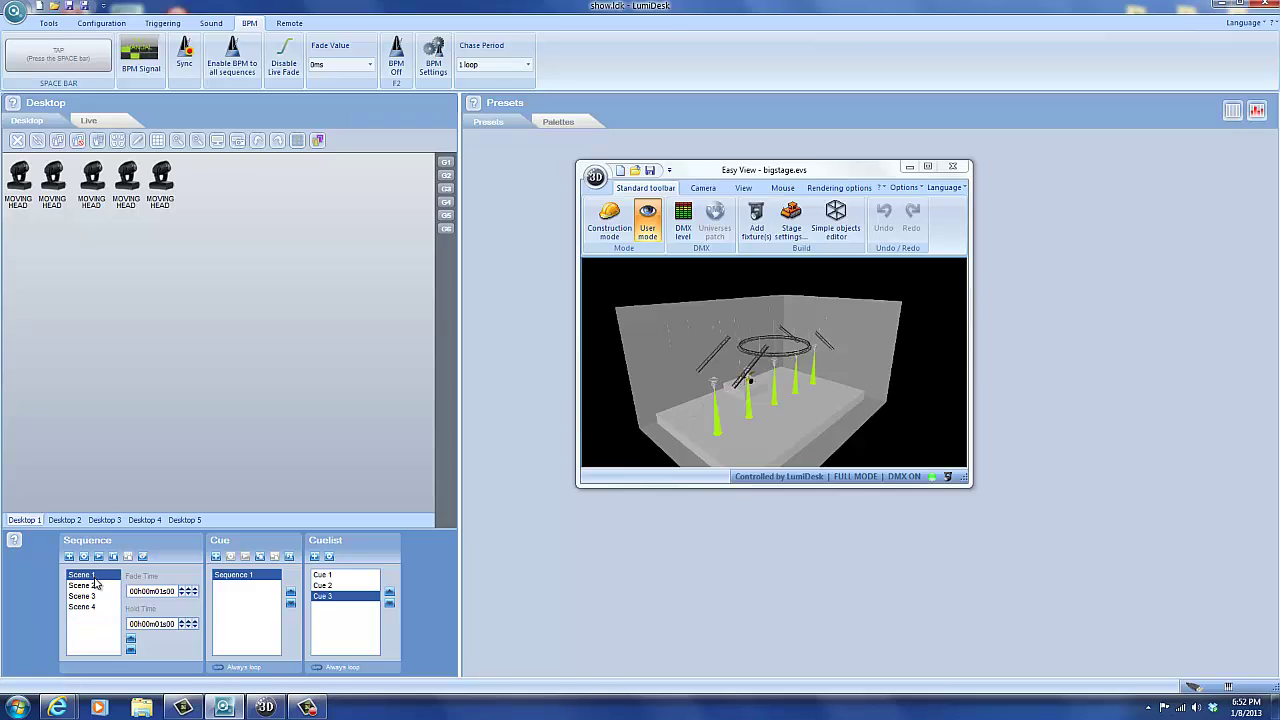
{"action": "left_click", "coordinate": [88, 606]}
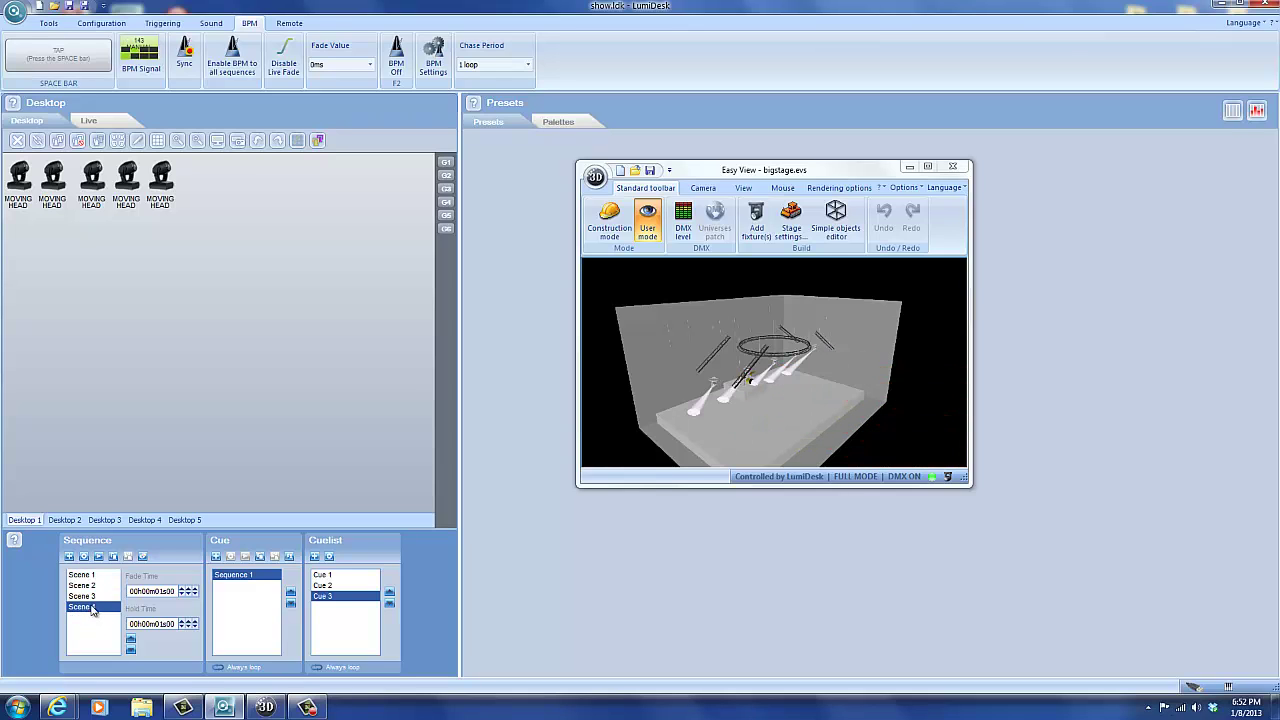
{"action": "left_click", "coordinate": [82, 575]}
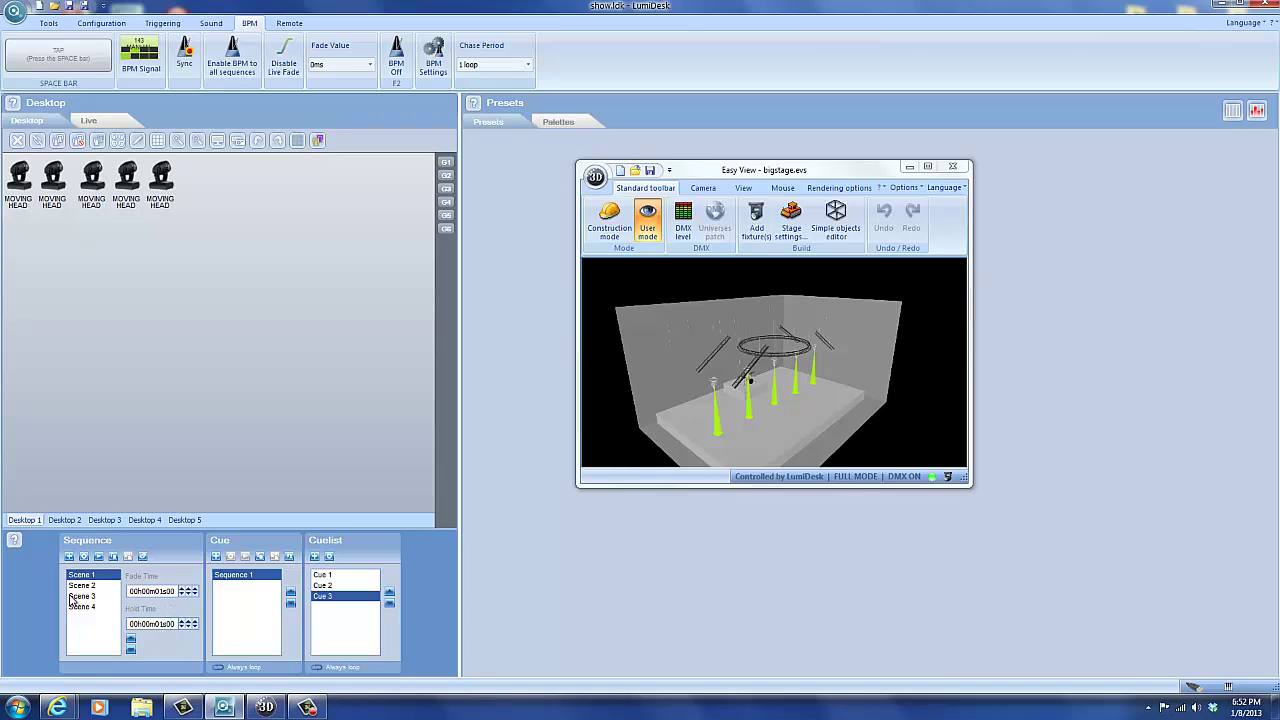
{"action": "left_click", "coordinate": [98, 556]}
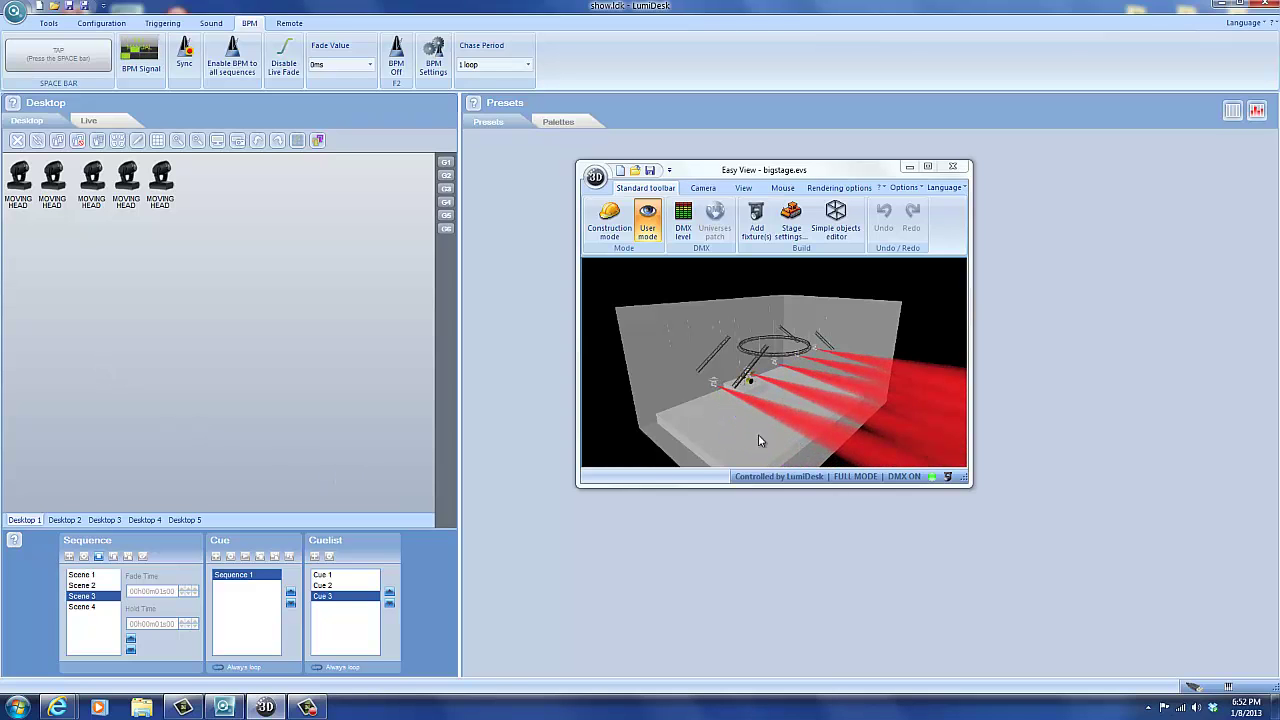
{"action": "left_click_drag", "start_coordinate": [758, 434], "coordinate": [709, 386]}
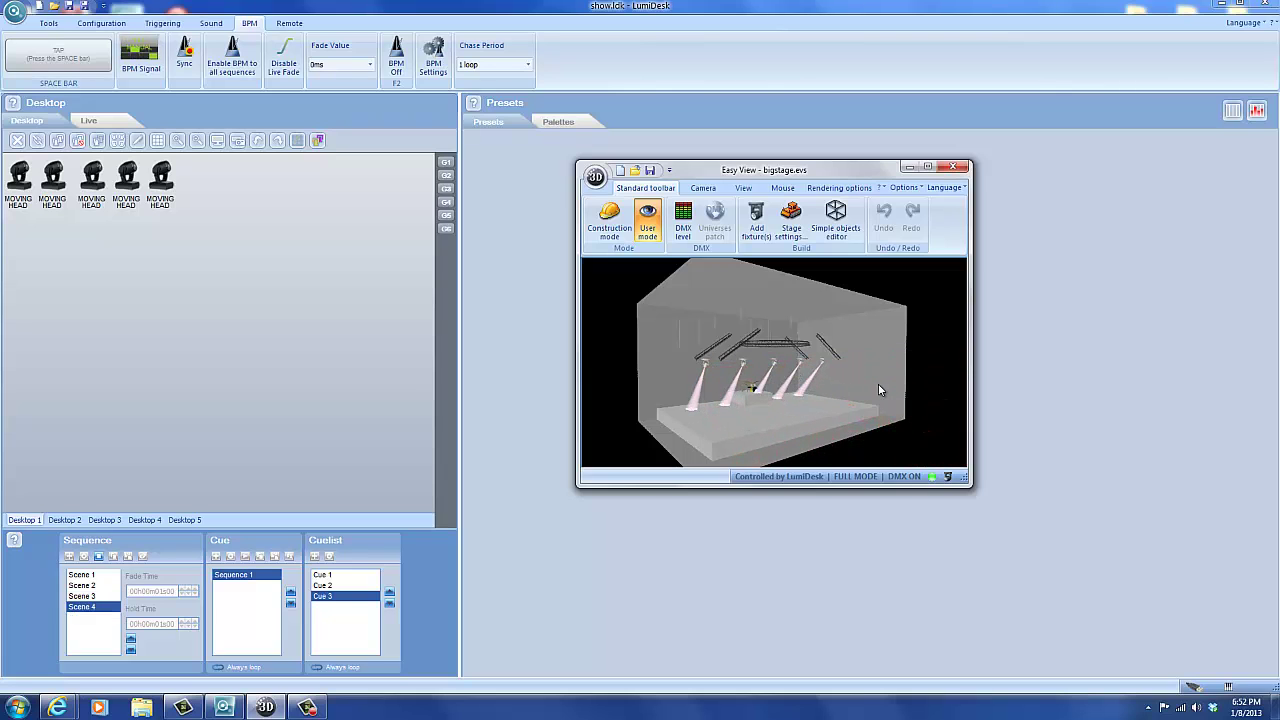
{"action": "left_click_drag", "start_coordinate": [879, 390], "coordinate": [763, 405]}
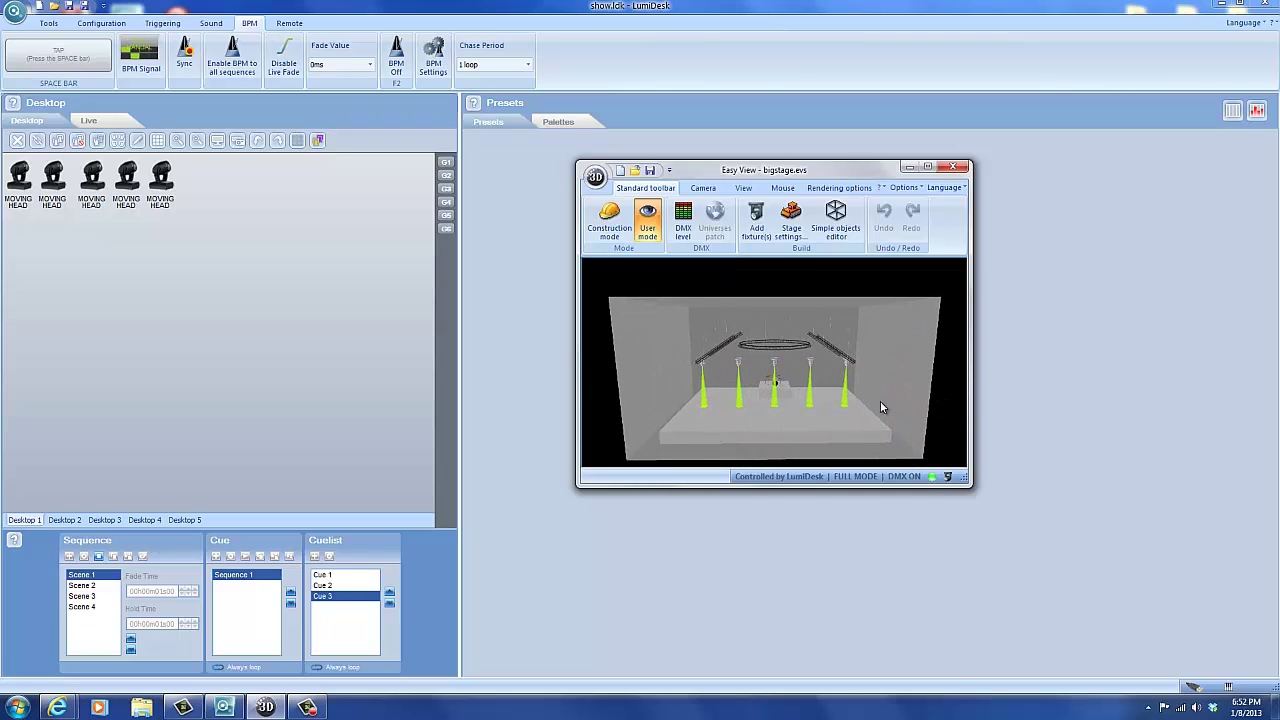
{"action": "left_click_drag", "start_coordinate": [881, 407], "coordinate": [812, 415]}
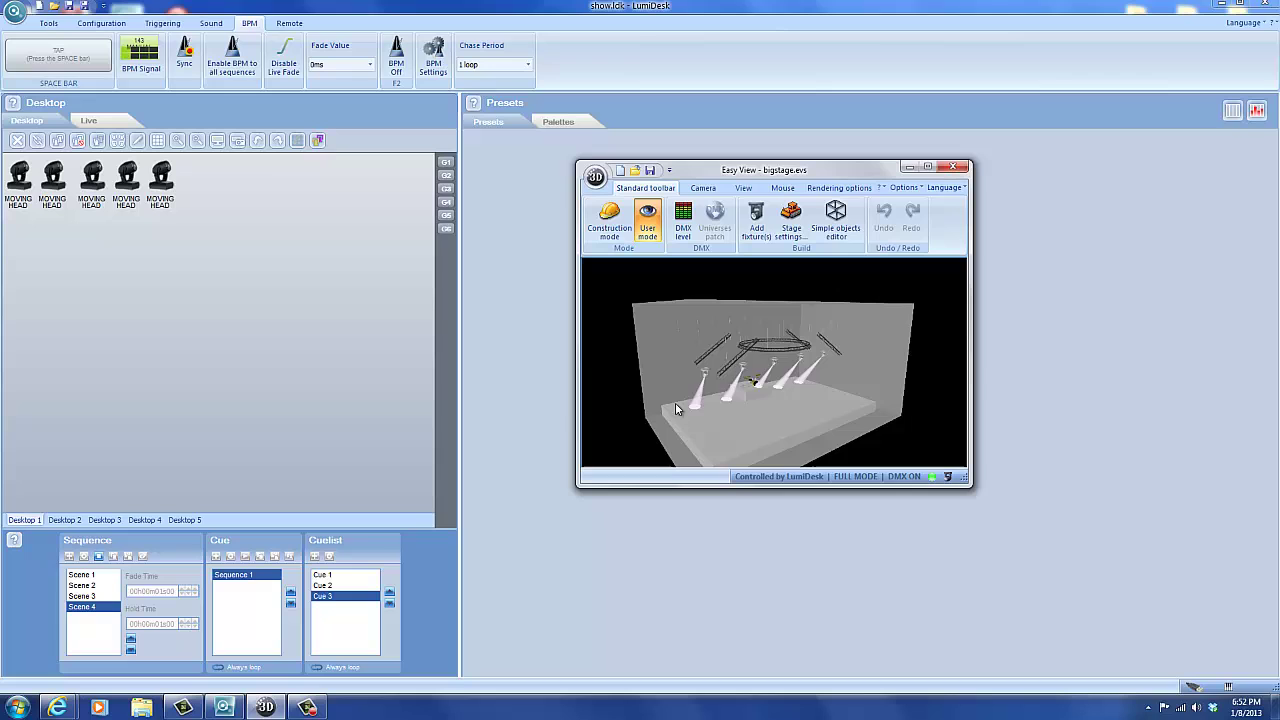
Switch LumiDesk to the Live cue view, minimize it, and launch VirtualDJ PRO.
{"action": "left_click", "coordinate": [315, 162]}
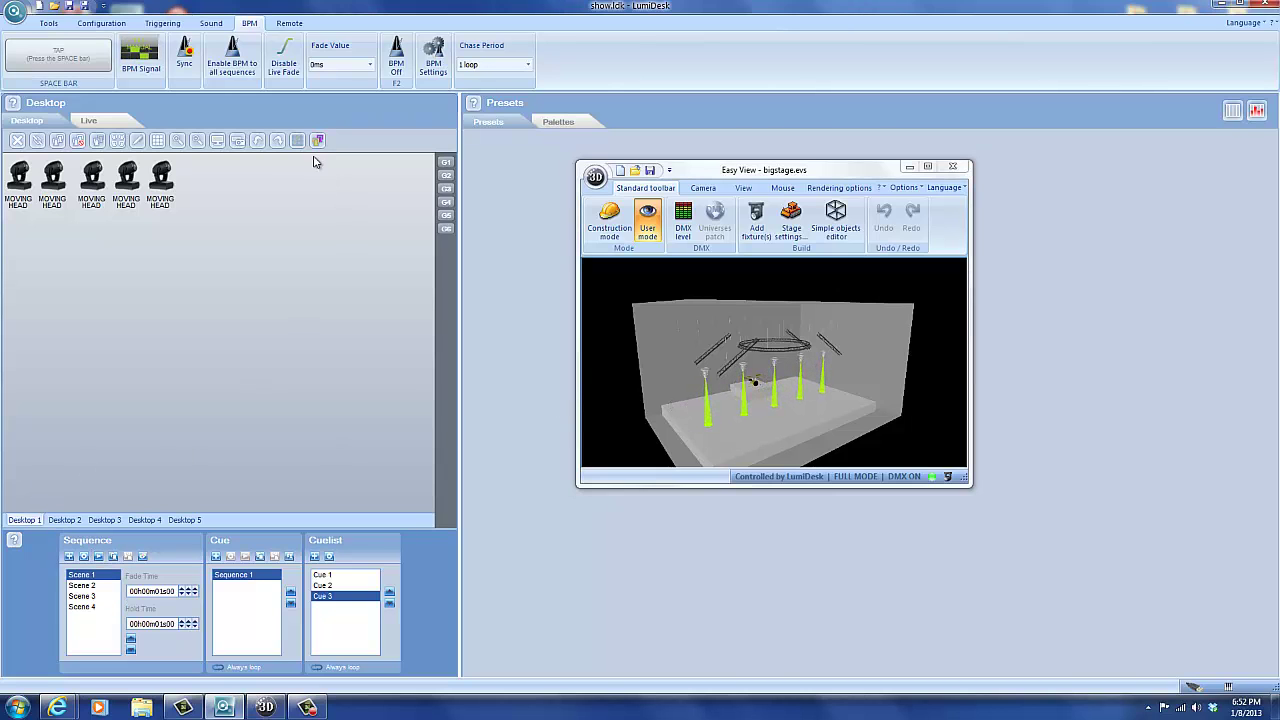
{"action": "left_click", "coordinate": [108, 121]}
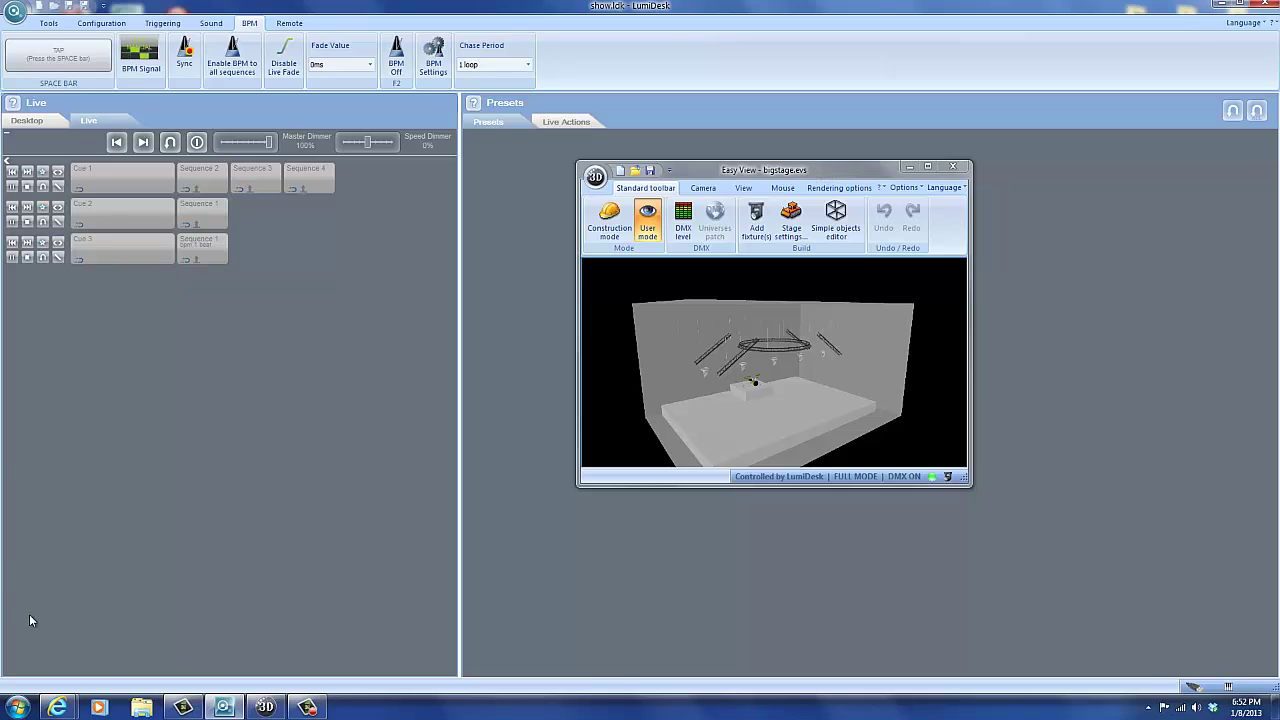
{"action": "left_click", "coordinate": [1224, 6]}
{"action": "double_click", "coordinate": [75, 585]}
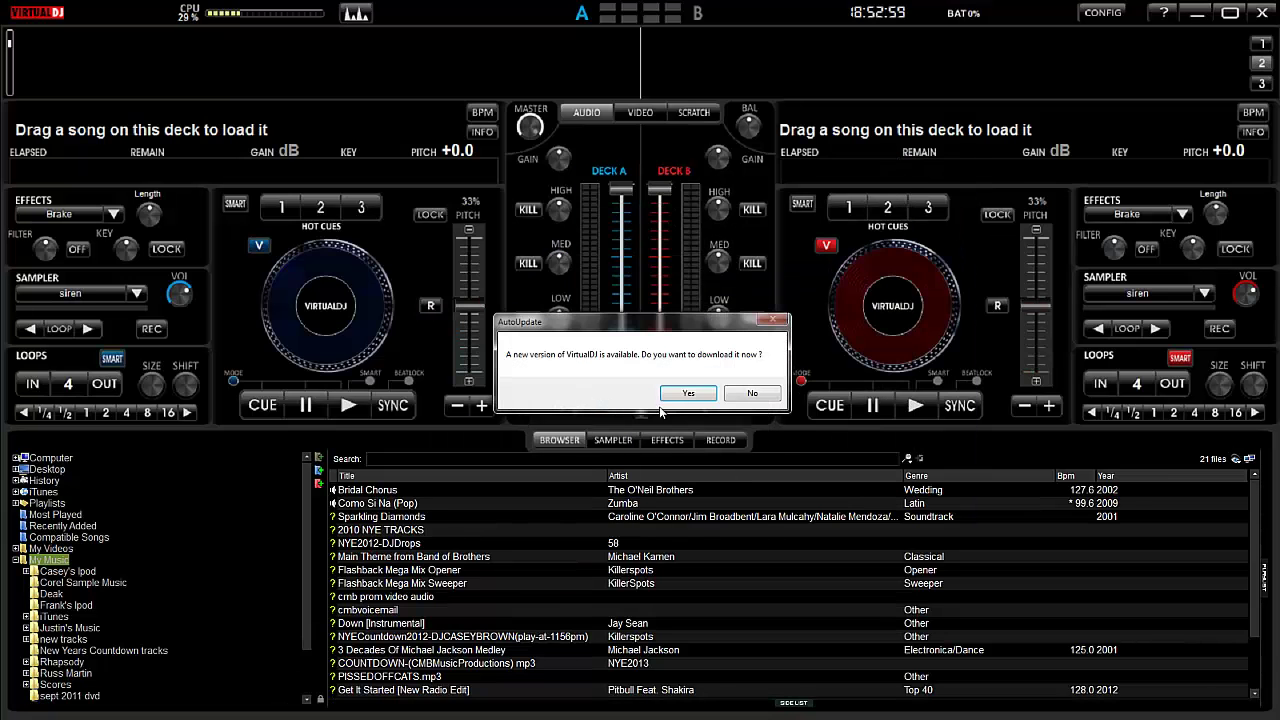
Decline the VirtualDJ update and load Cupid Shuffle [Clean] onto deck A via search.
{"action": "left_click", "coordinate": [752, 393]}
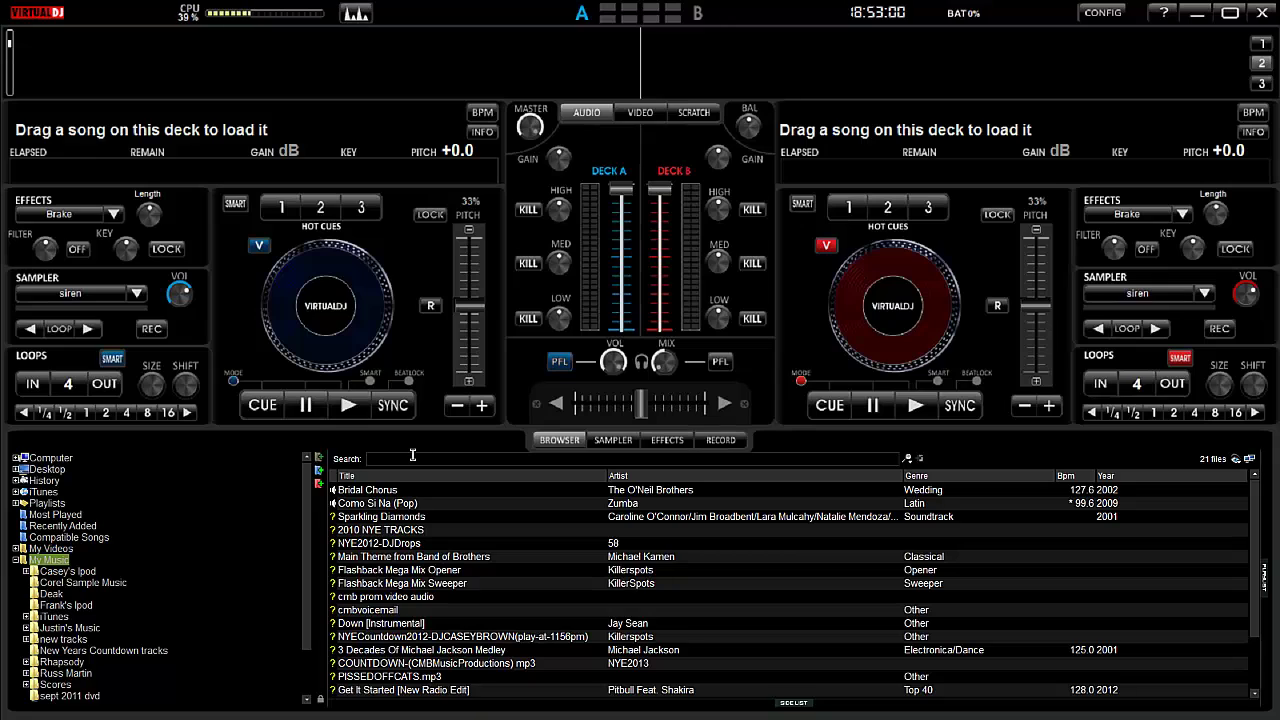
{"action": "type", "text": "cupid"}
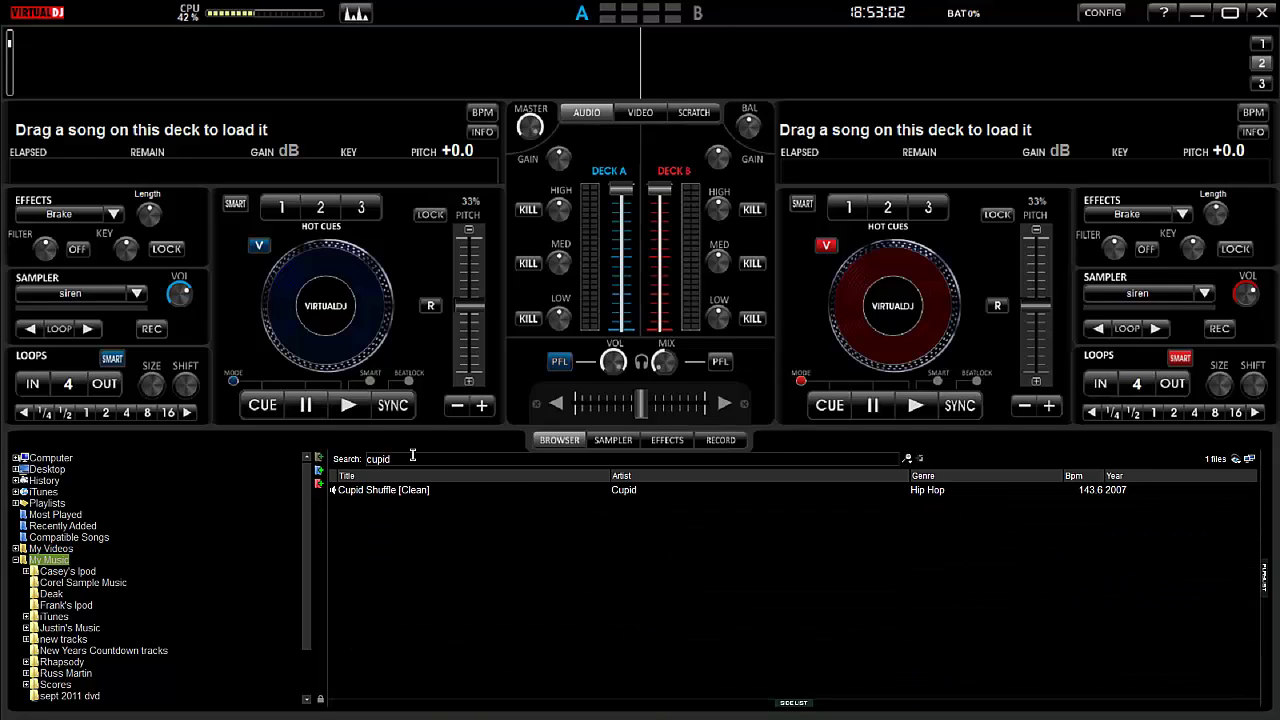
{"action": "type", "text": " shuffle"}
{"action": "left_click", "coordinate": [415, 490]}
{"action": "left_click_drag", "start_coordinate": [345, 365], "coordinate": [345, 365]}
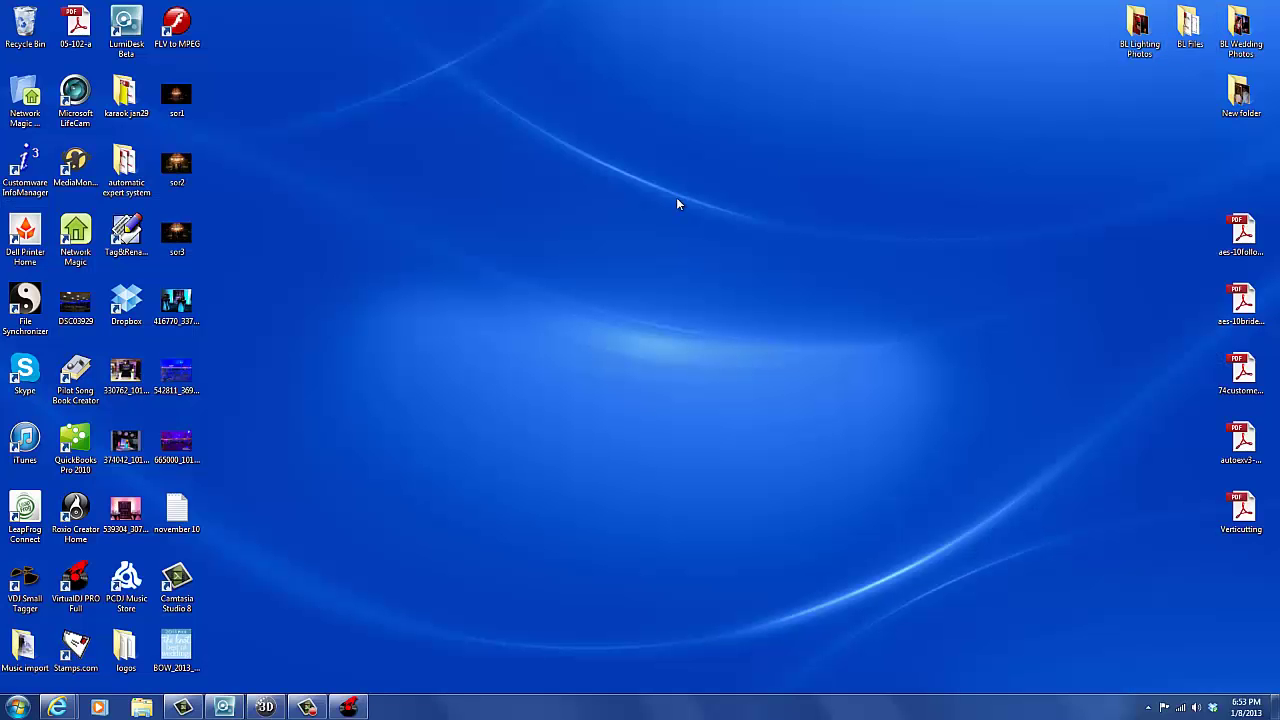
Restore LumiDesk with Easy View and set BPM Settings to BPM by Midi Clock.
{"action": "left_click", "coordinate": [224, 707]}
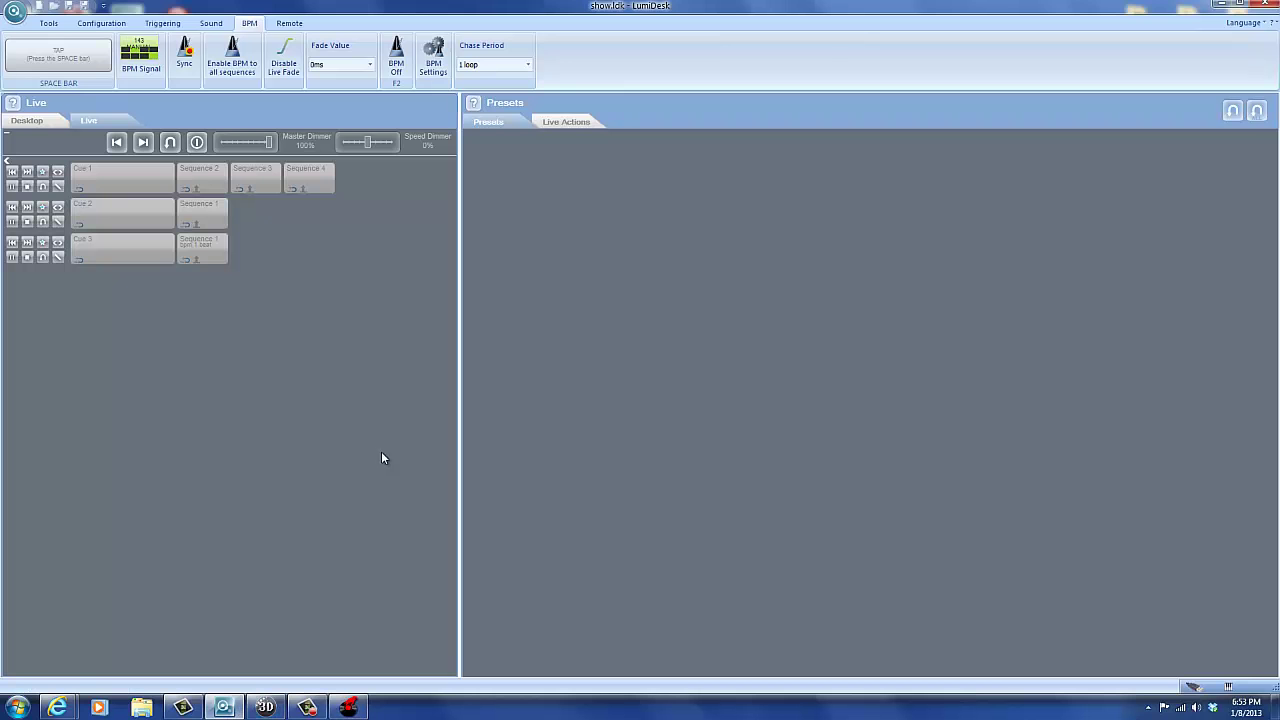
{"action": "left_click", "coordinate": [265, 707]}
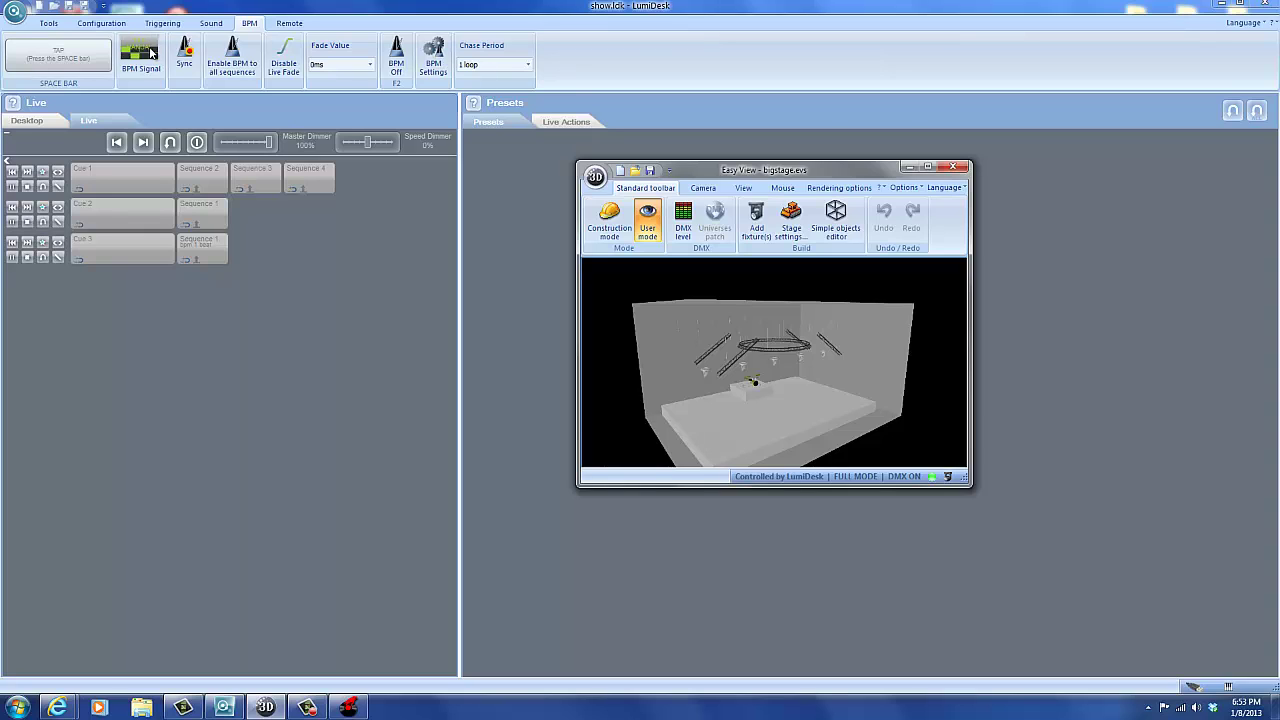
{"action": "left_click", "coordinate": [434, 66]}
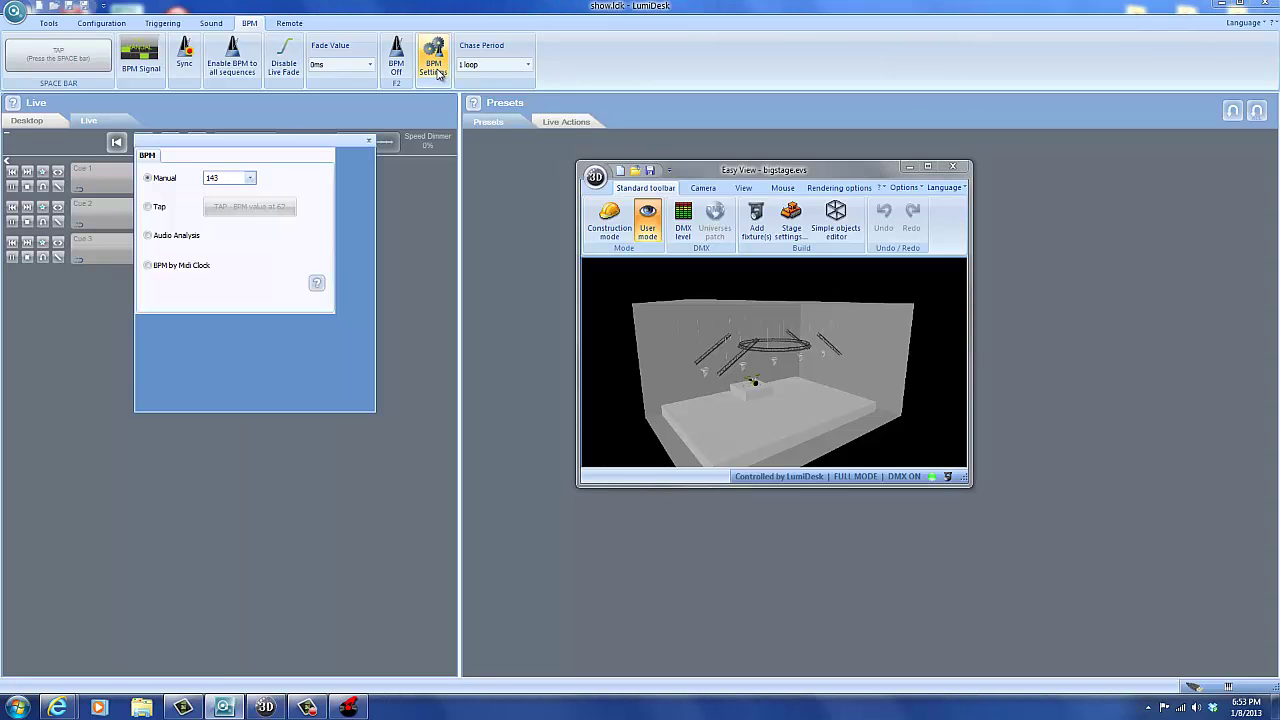
{"action": "left_click", "coordinate": [151, 268]}
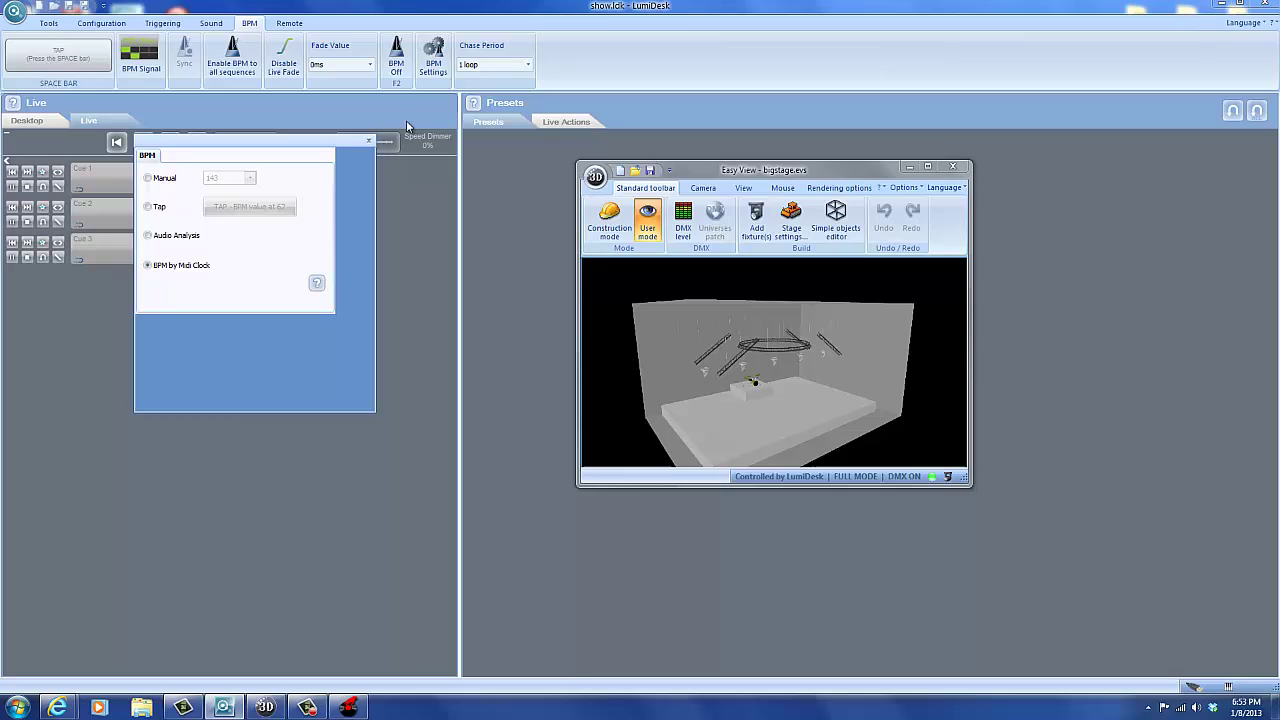
{"action": "left_click", "coordinate": [369, 140]}
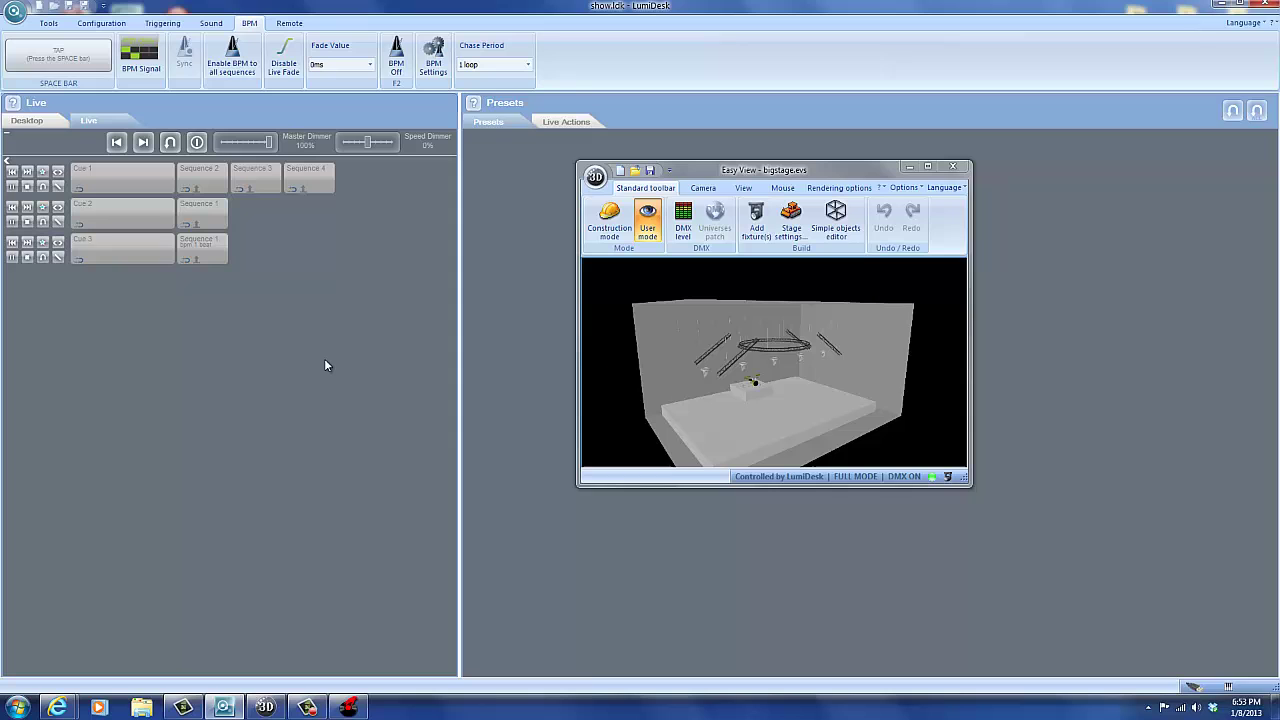
Play Cupid Shuffle on VirtualDJ deck A at 143.60 BPM and return to LumiDesk.
{"action": "left_click", "coordinate": [346, 706]}
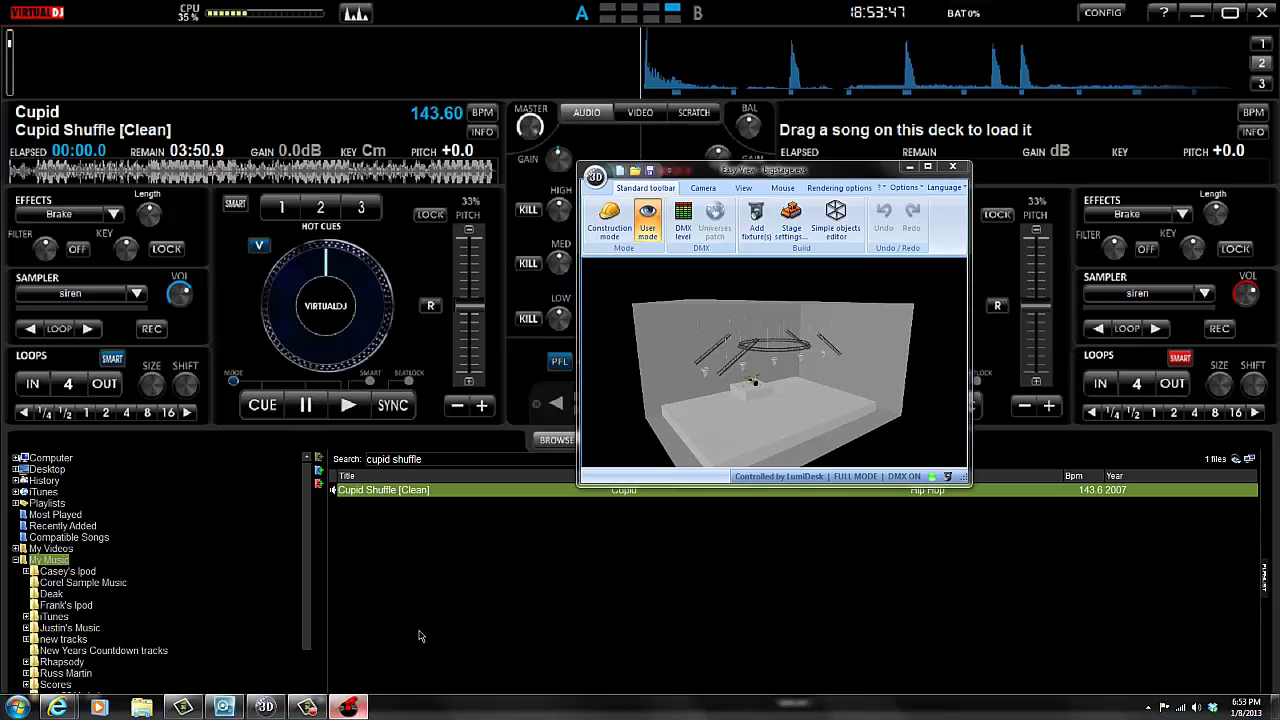
{"action": "left_click", "coordinate": [910, 166]}
{"action": "left_click_drag", "start_coordinate": [627, 199], "coordinate": [621, 322]}
{"action": "key", "text": "space"}
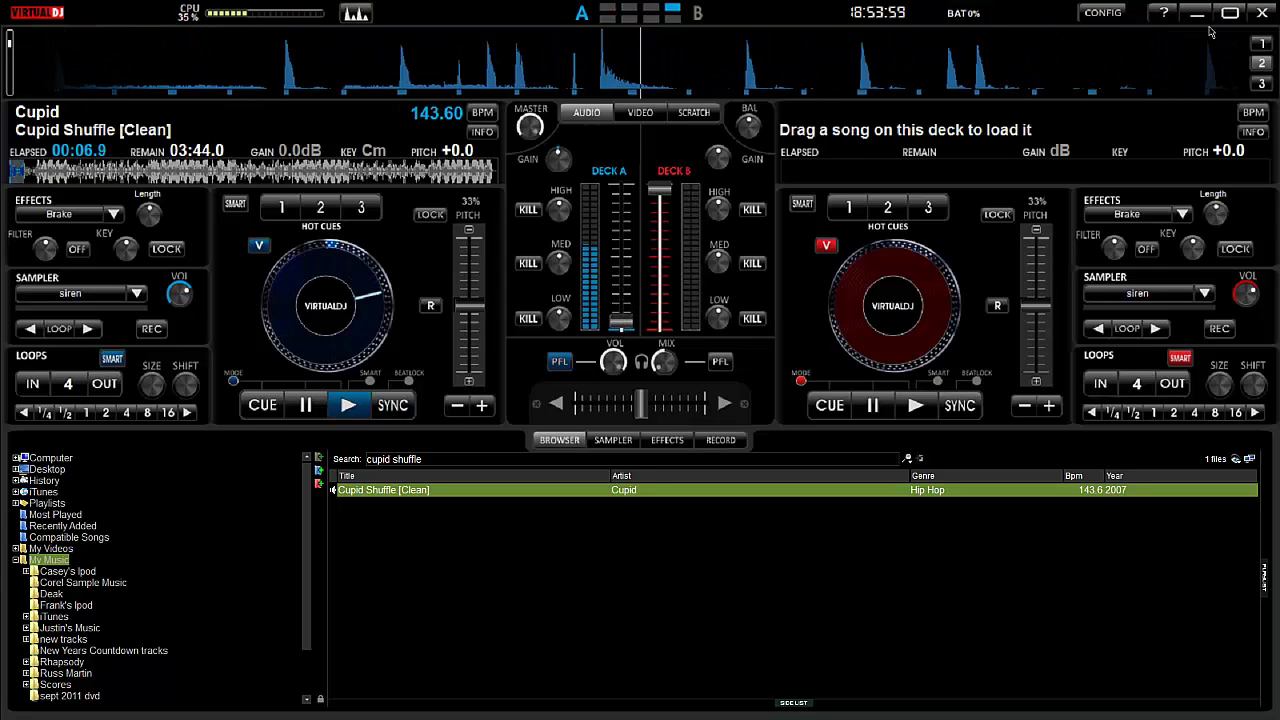
{"action": "key", "text": "alt+Tab"}
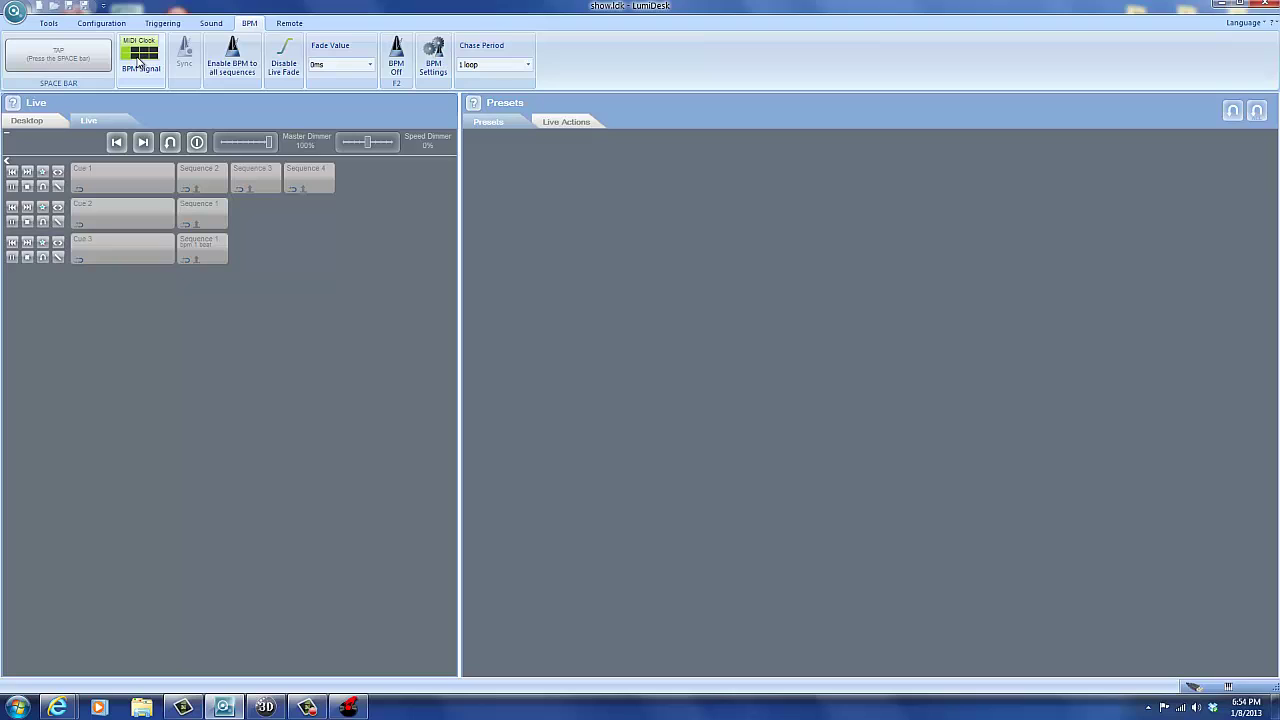
Make Cue 3's Sequence 1 follow the music BPM every beat and reopen the Easy View 3D stage.
{"action": "right_click", "coordinate": [214, 251]}
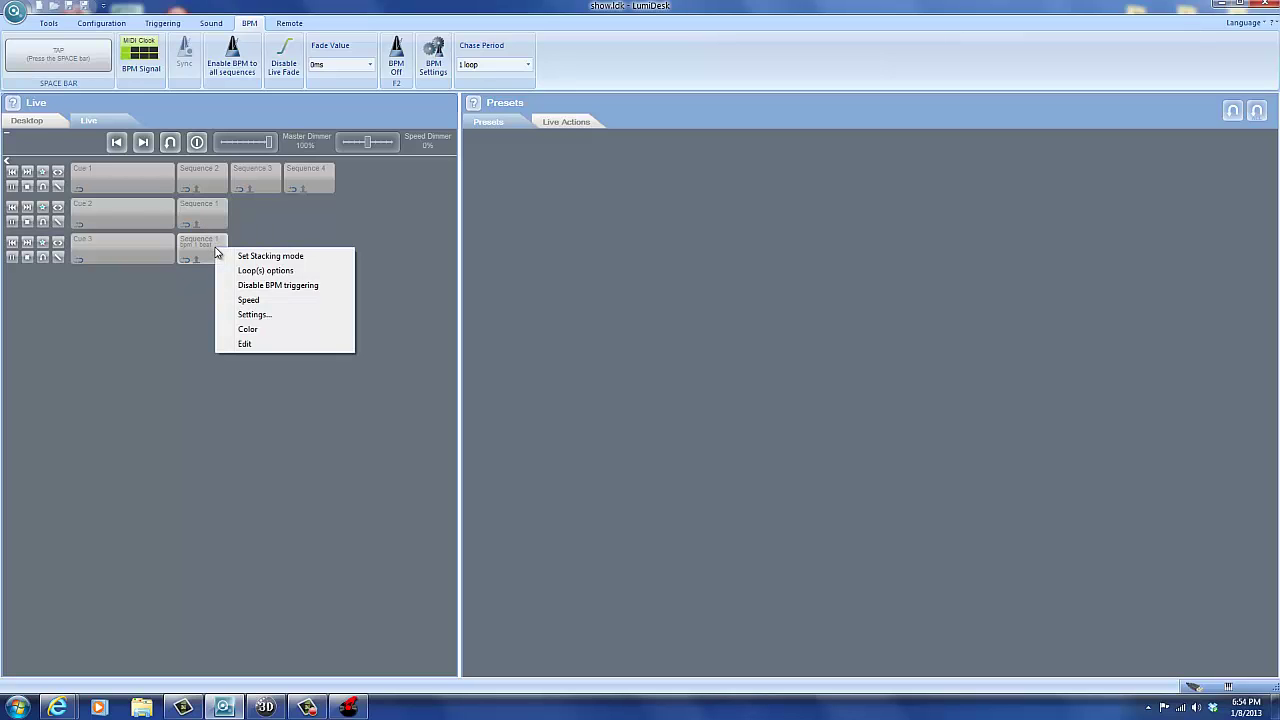
{"action": "left_click", "coordinate": [236, 285]}
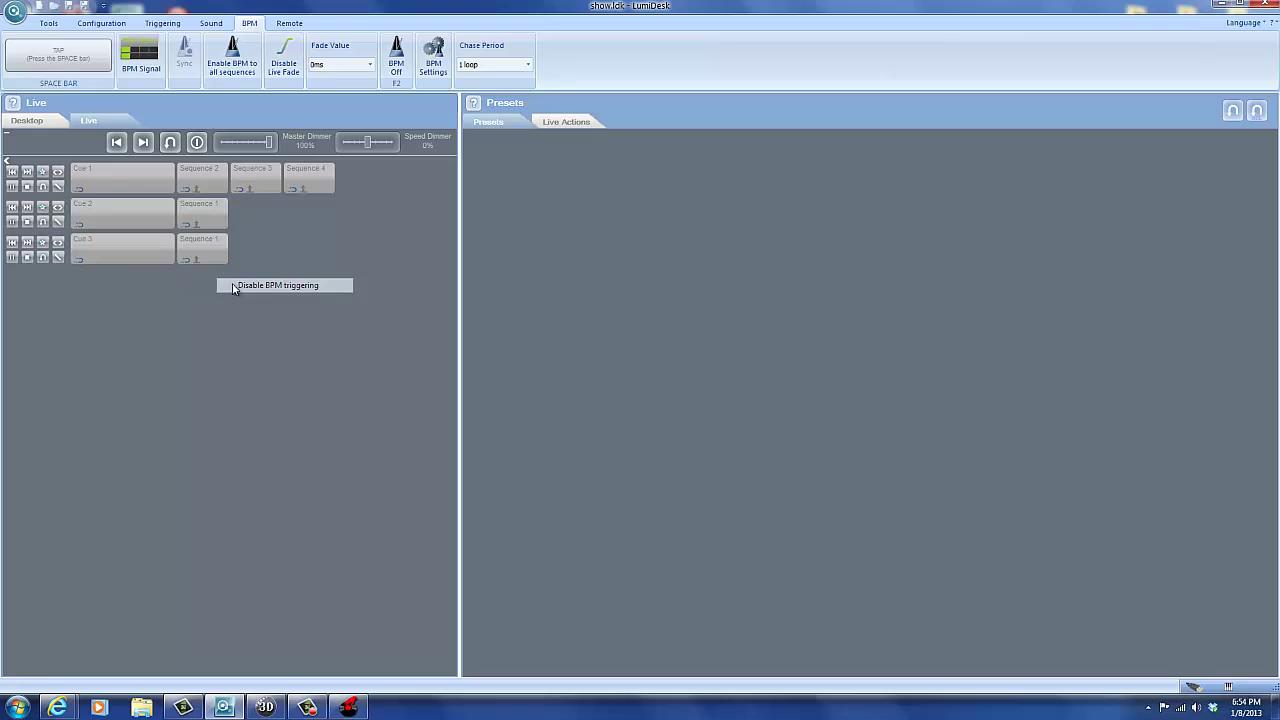
{"action": "right_click", "coordinate": [201, 243]}
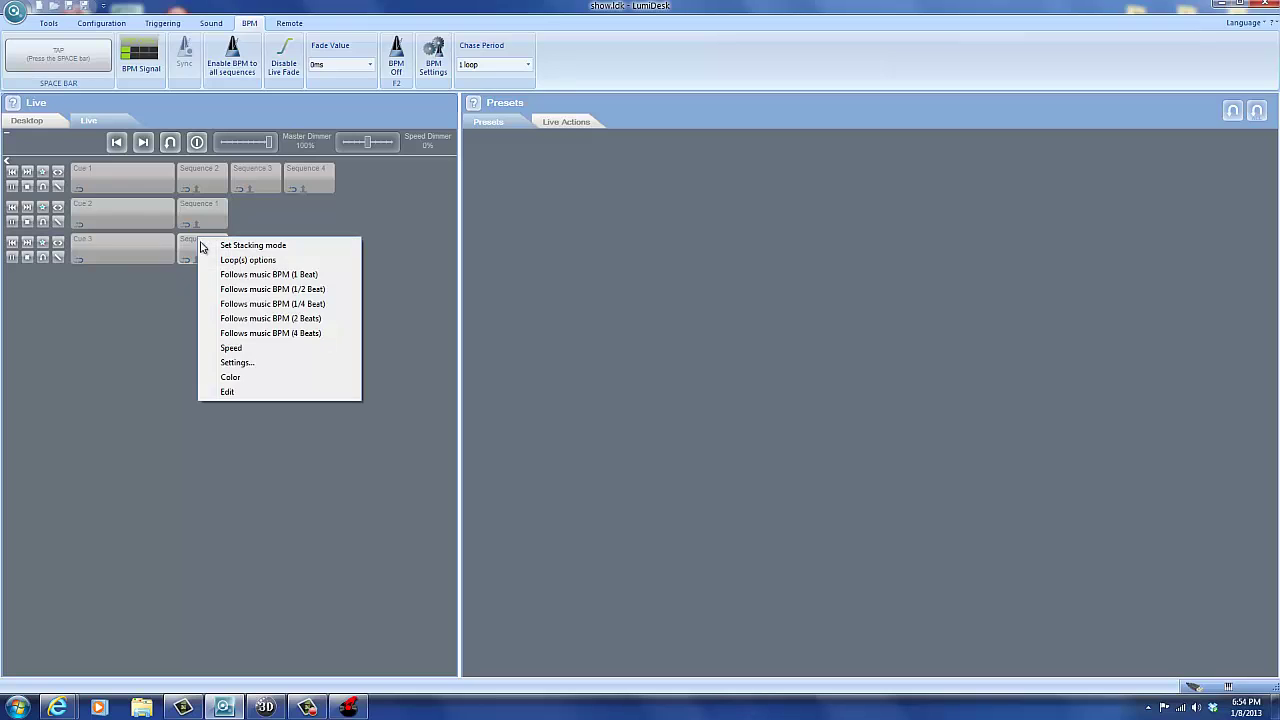
{"action": "left_click", "coordinate": [314, 276]}
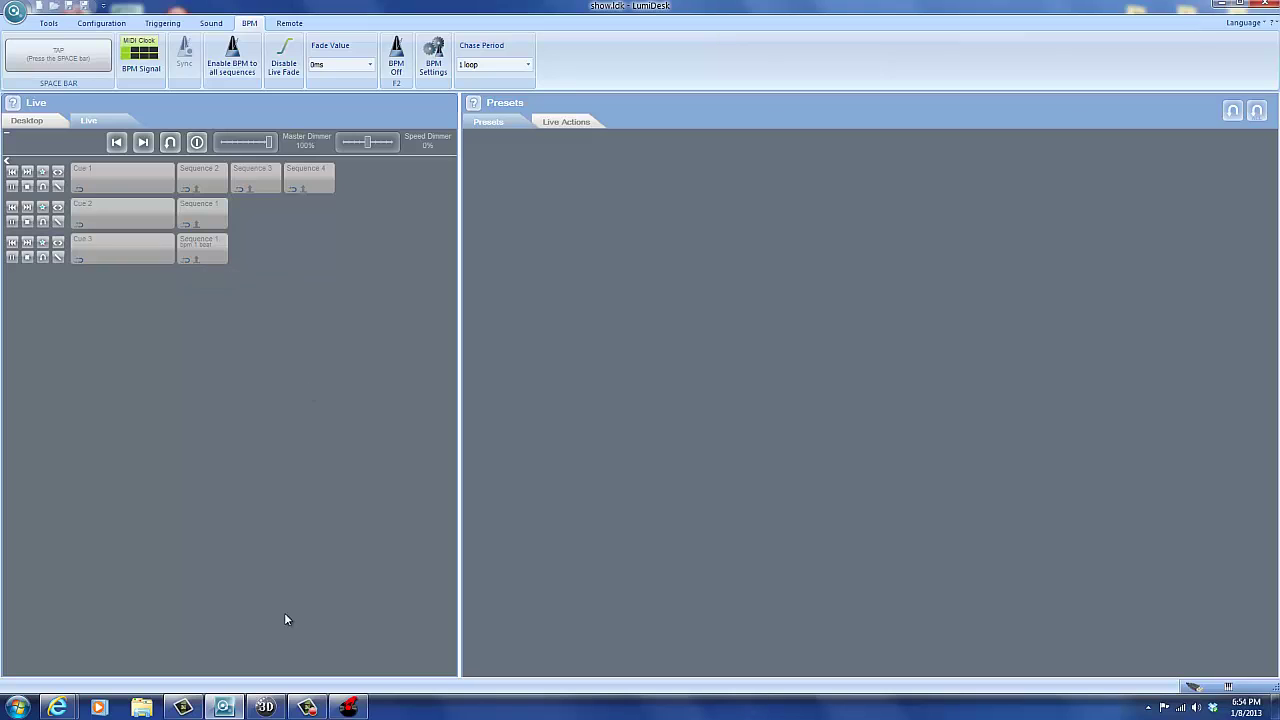
{"action": "left_click", "coordinate": [264, 707]}
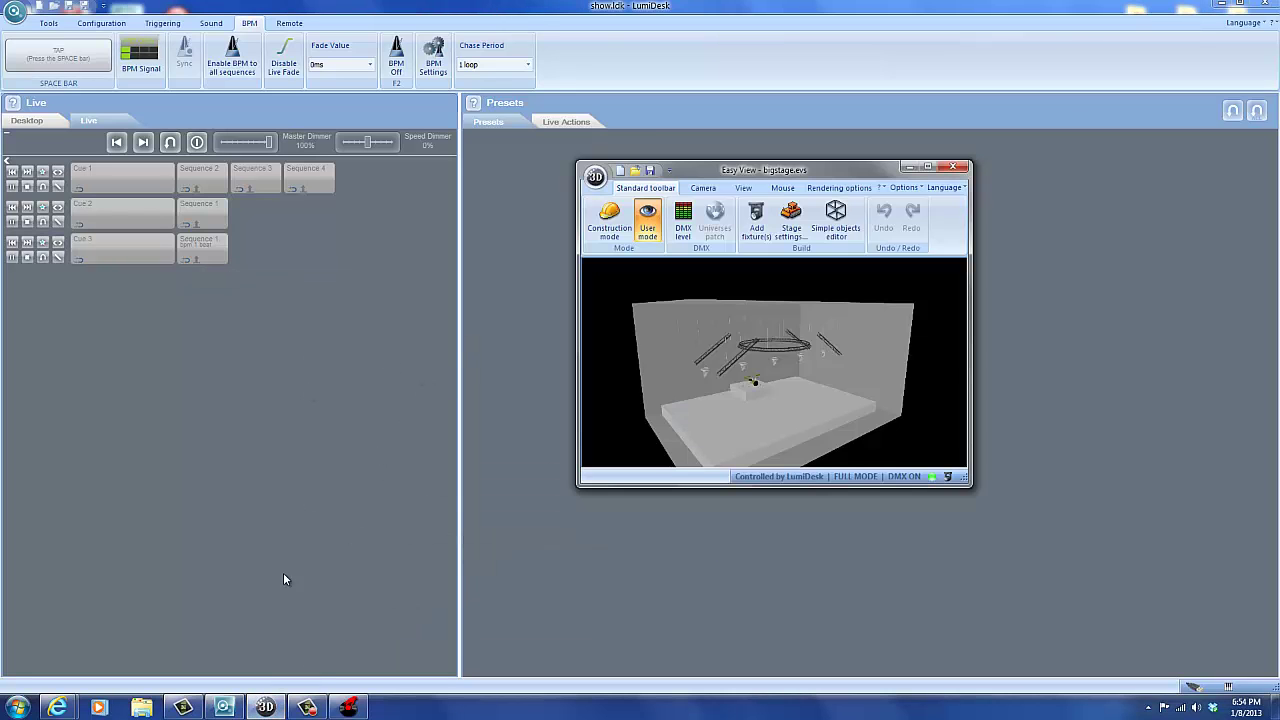
Run Cue 3's Sequence 1 so the 3D stage beams chase, then switch to VirtualDJ.
{"action": "left_click", "coordinate": [211, 249]}
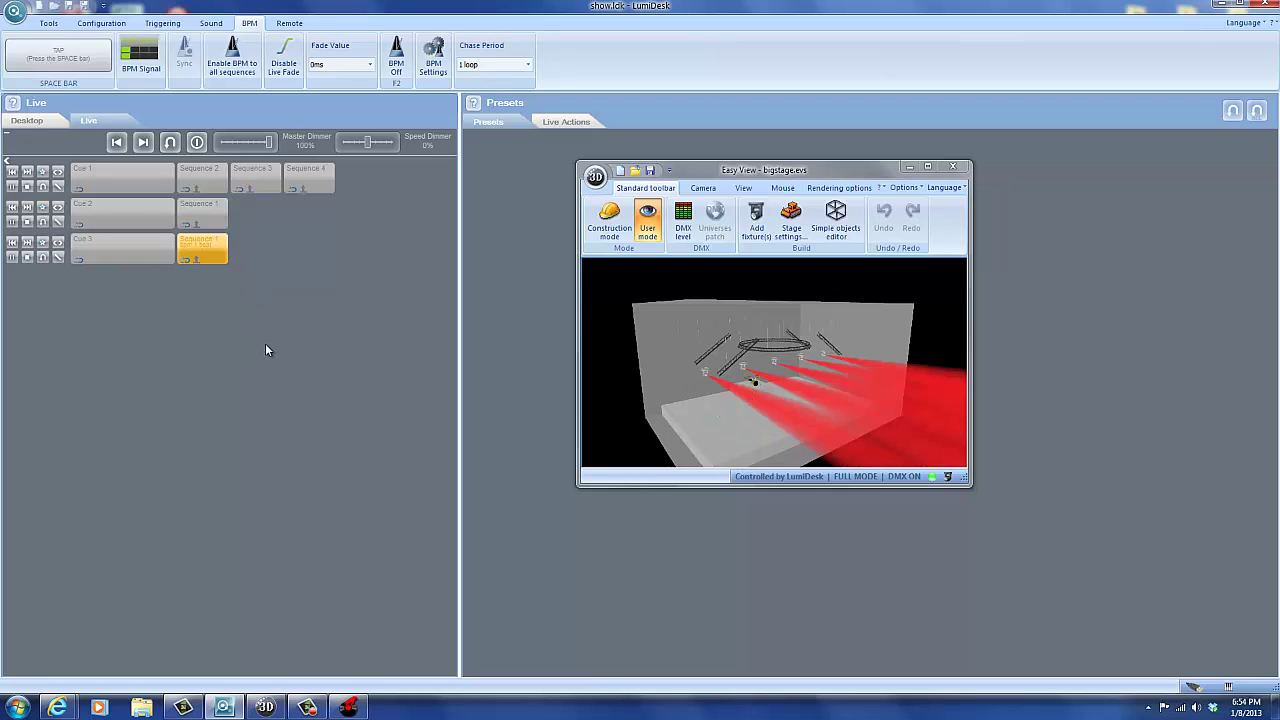
{"action": "mouse_move", "coordinate": [337, 707]}
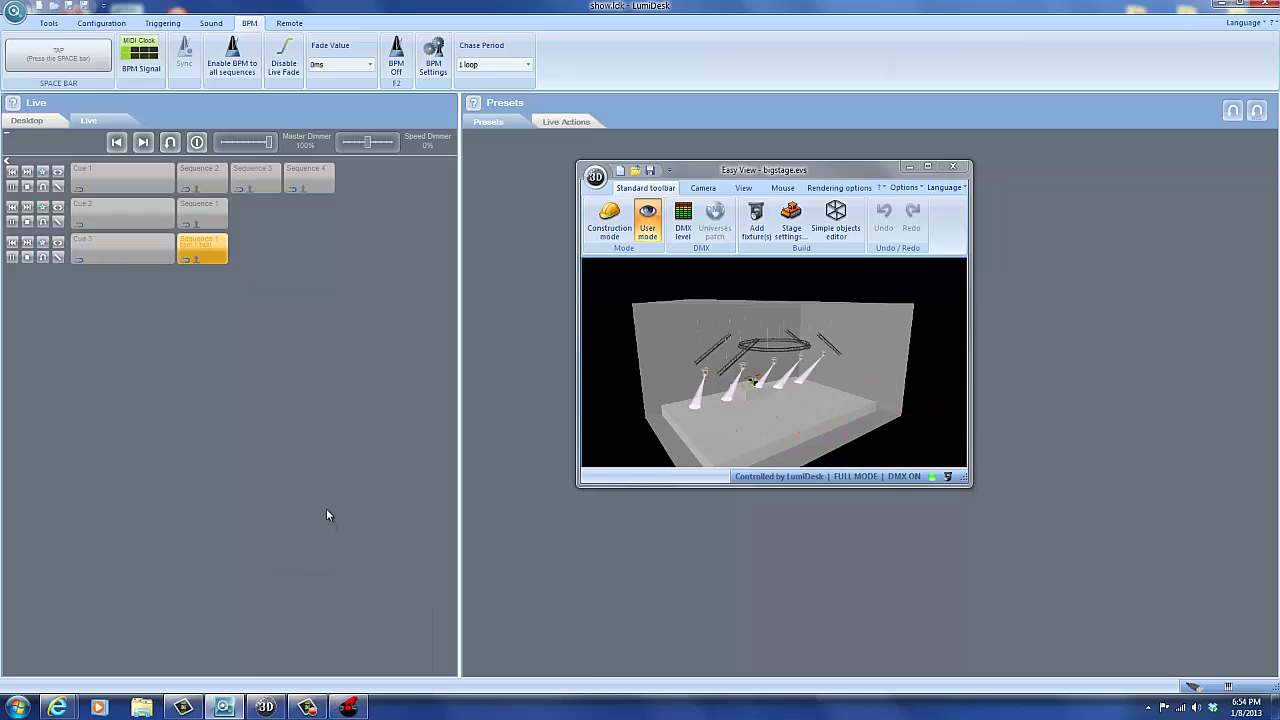
{"action": "left_click", "coordinate": [348, 707]}
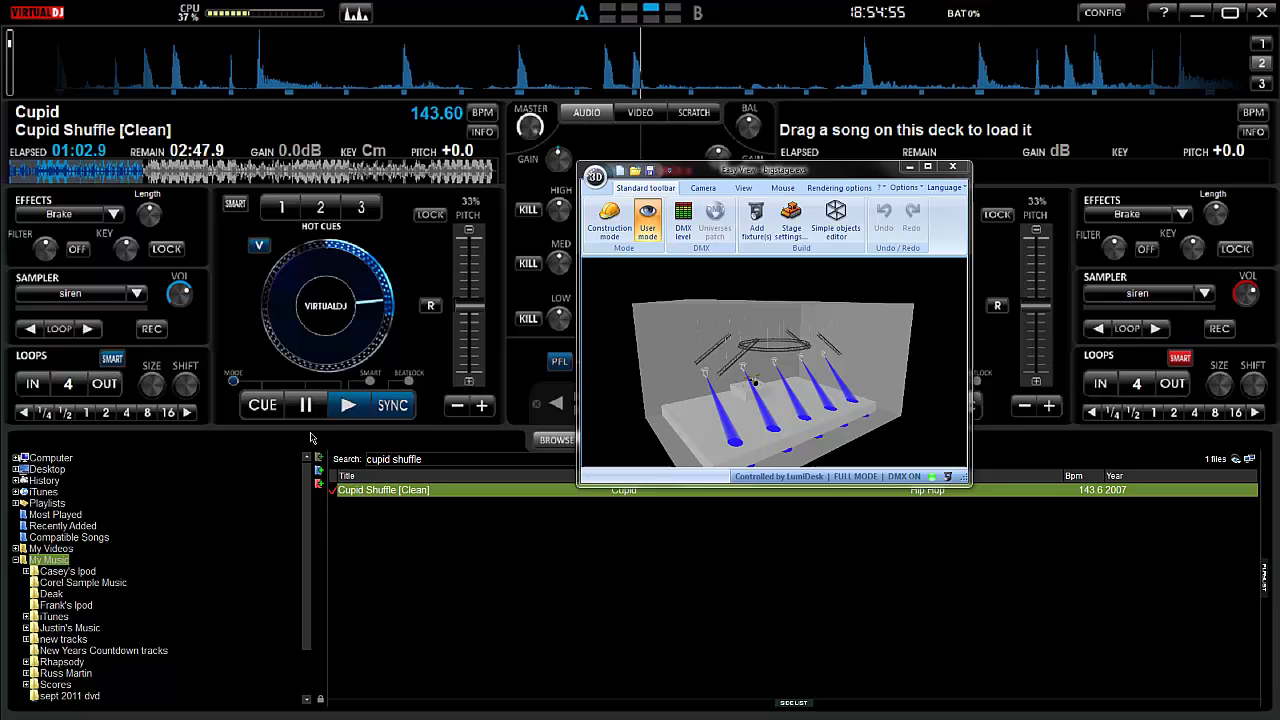
Restart Cupid Shuffle [Clean] from the top on deck A and minimize VirtualDJ.
{"action": "left_click", "coordinate": [262, 404]}
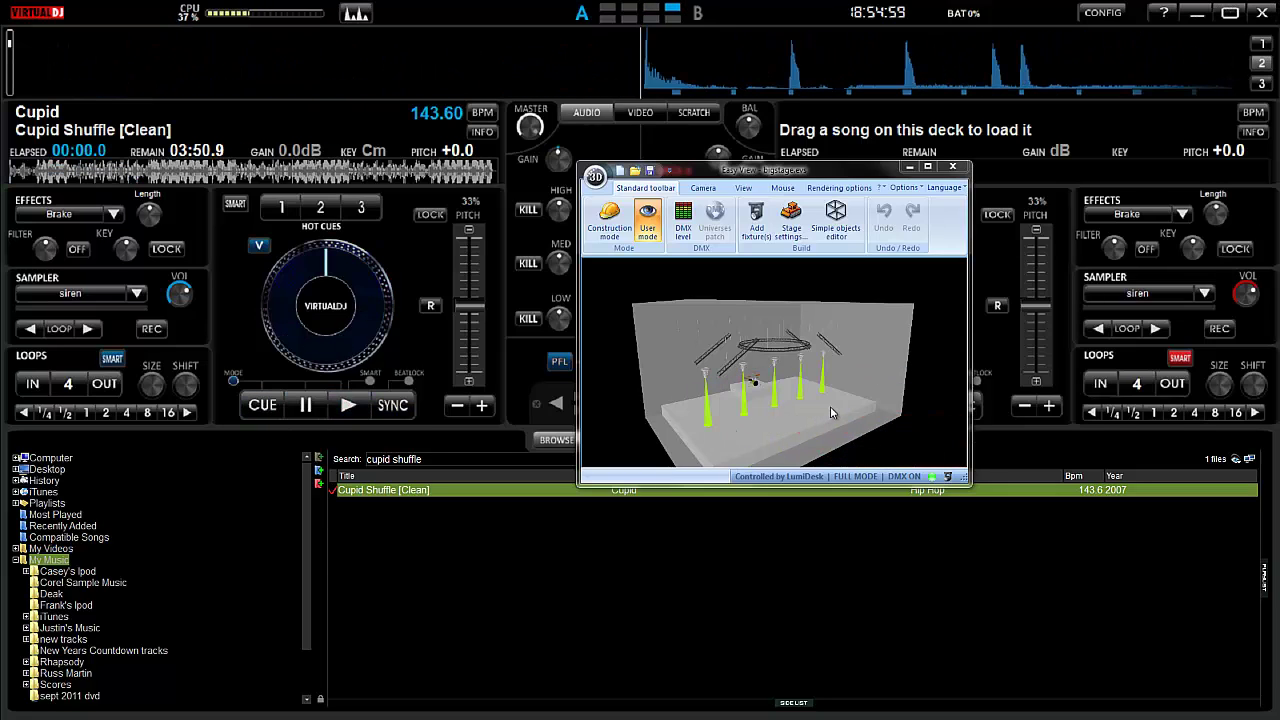
{"action": "left_click", "coordinate": [347, 405]}
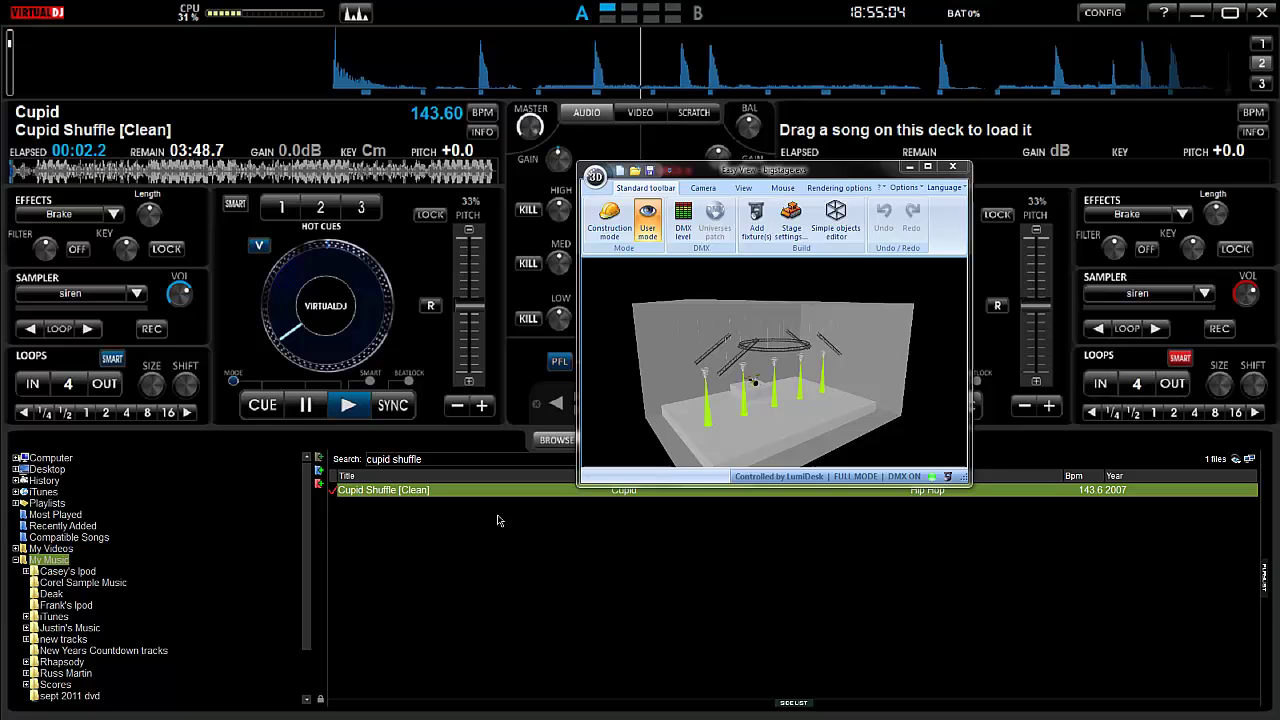
{"action": "left_click", "coordinate": [264, 407]}
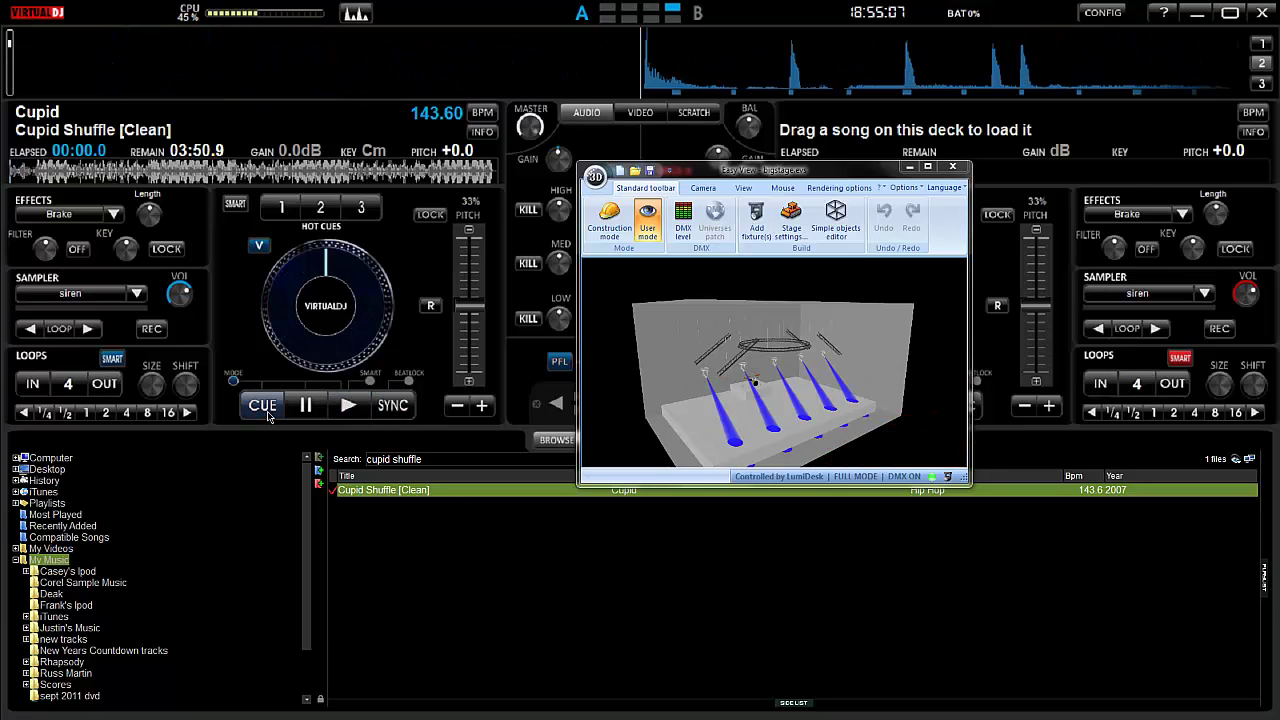
{"action": "left_click", "coordinate": [346, 405]}
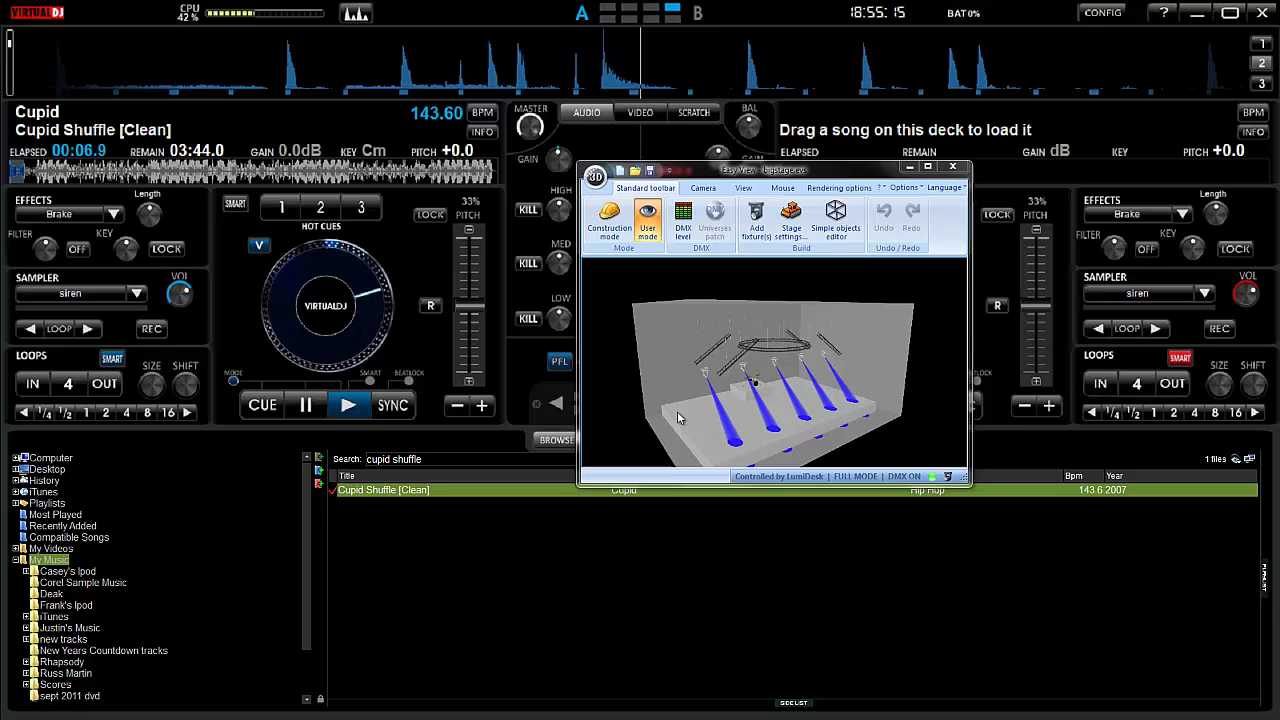
{"action": "left_click", "coordinate": [1197, 14]}
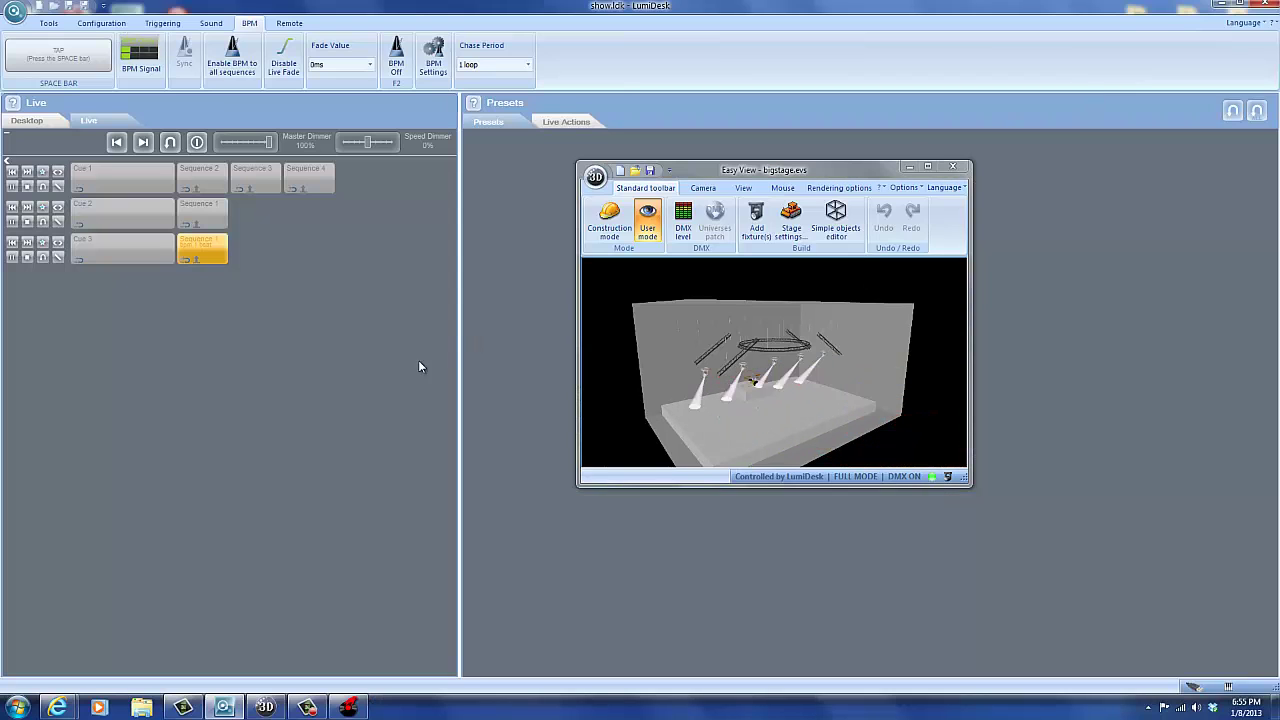
Disable Sequence 1's BPM triggering and choose a different music-BPM beat sync setting.
{"action": "right_click", "coordinate": [205, 259]}
{"action": "left_click", "coordinate": [250, 290]}
{"action": "right_click", "coordinate": [215, 250]}
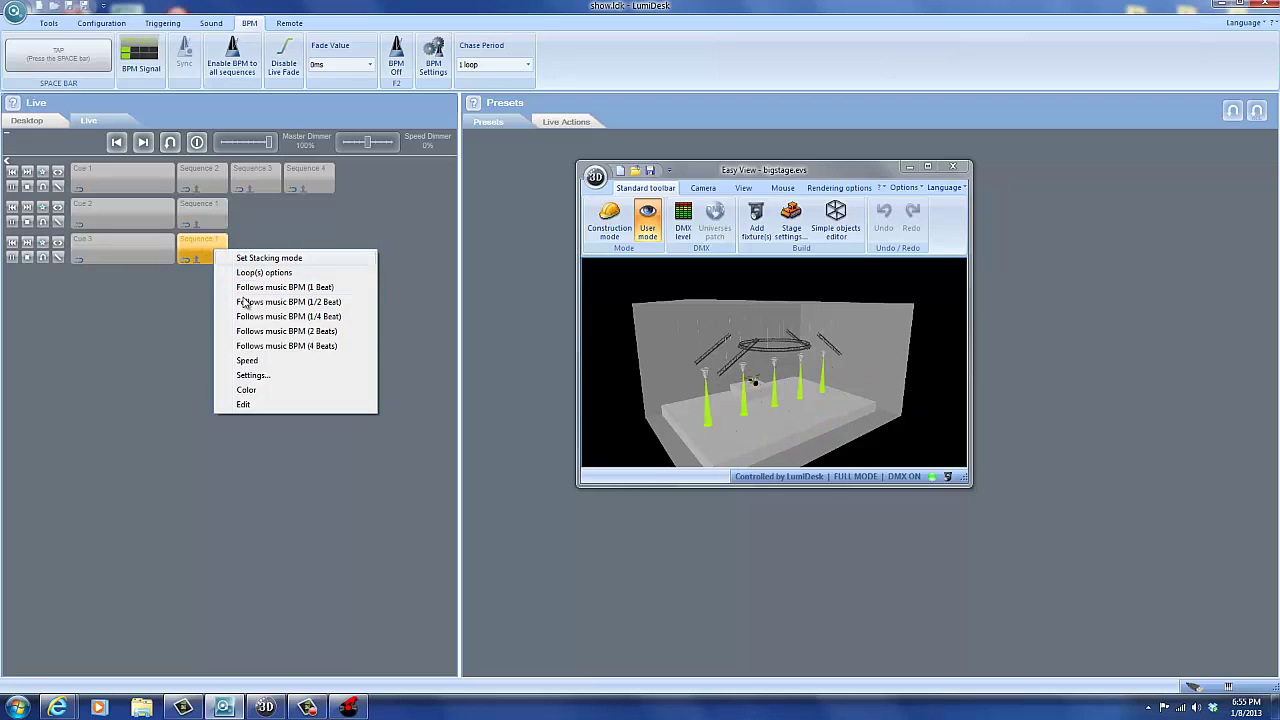
{"action": "left_click", "coordinate": [245, 345]}
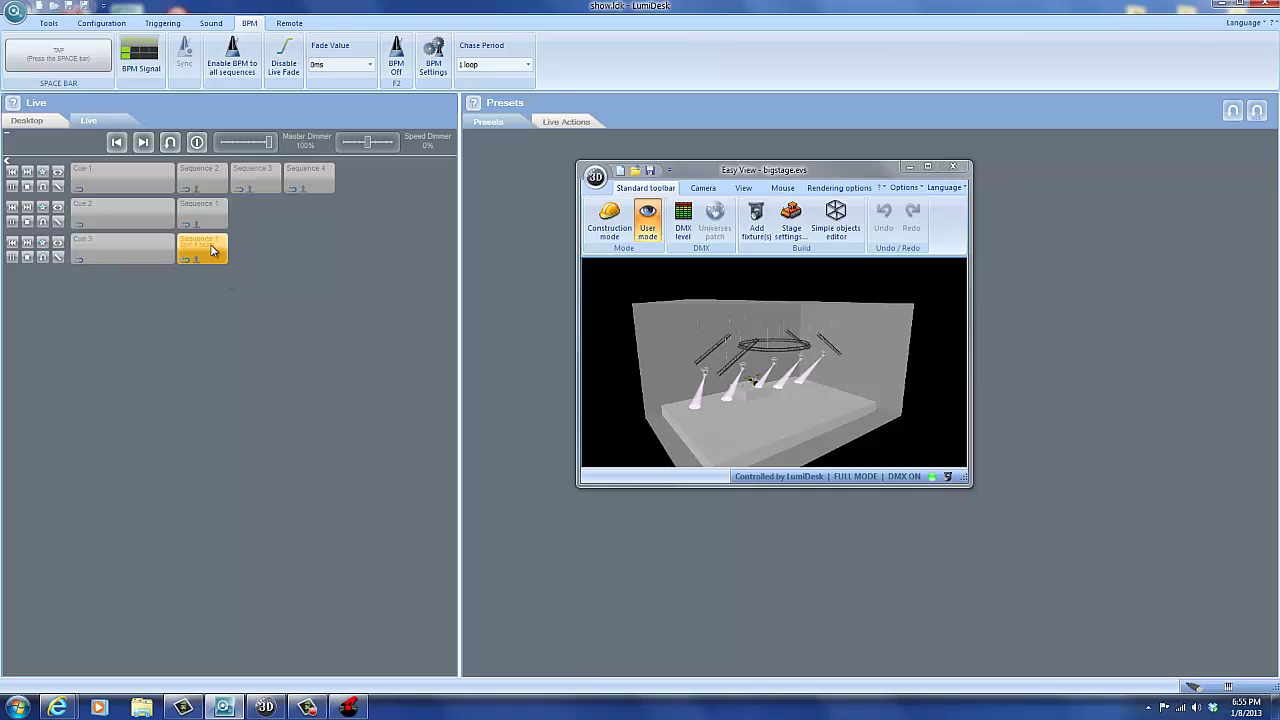
Make Sequence 1 follow the music BPM every half beat, then turn BPM triggering off.
{"action": "right_click", "coordinate": [223, 261]}
{"action": "left_click", "coordinate": [240, 283]}
{"action": "right_click", "coordinate": [214, 258]}
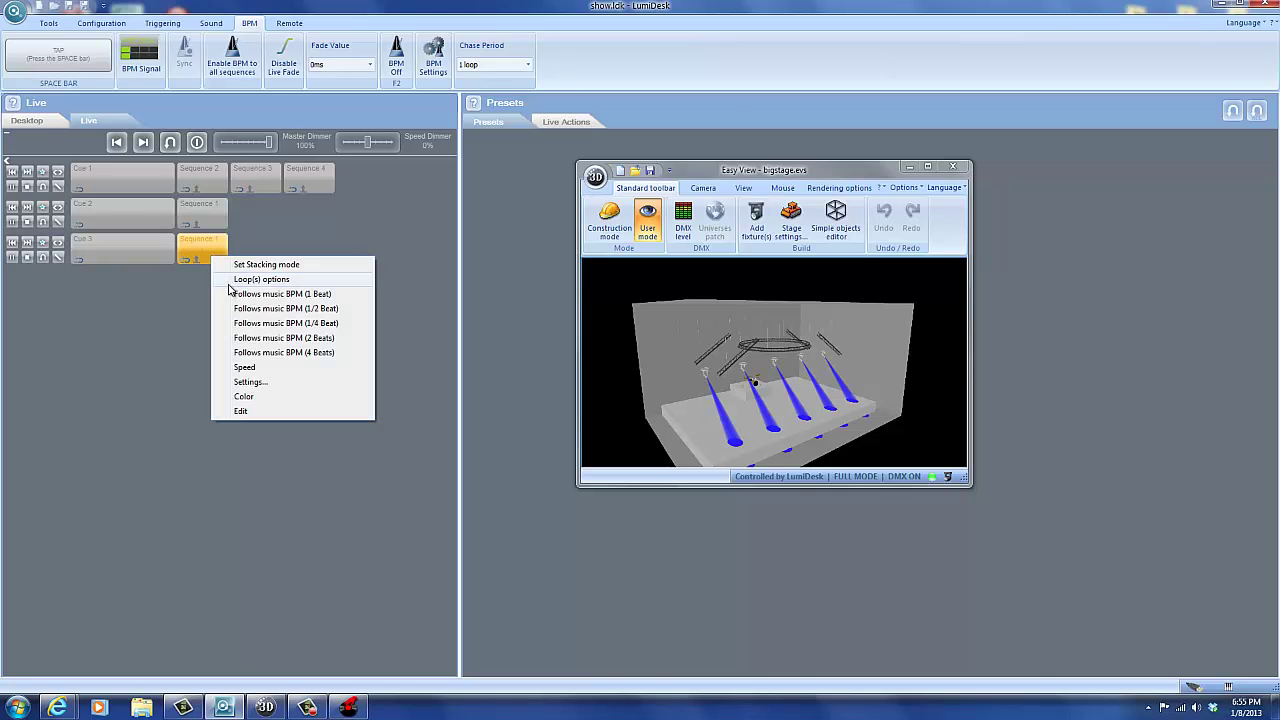
{"action": "left_click", "coordinate": [228, 308]}
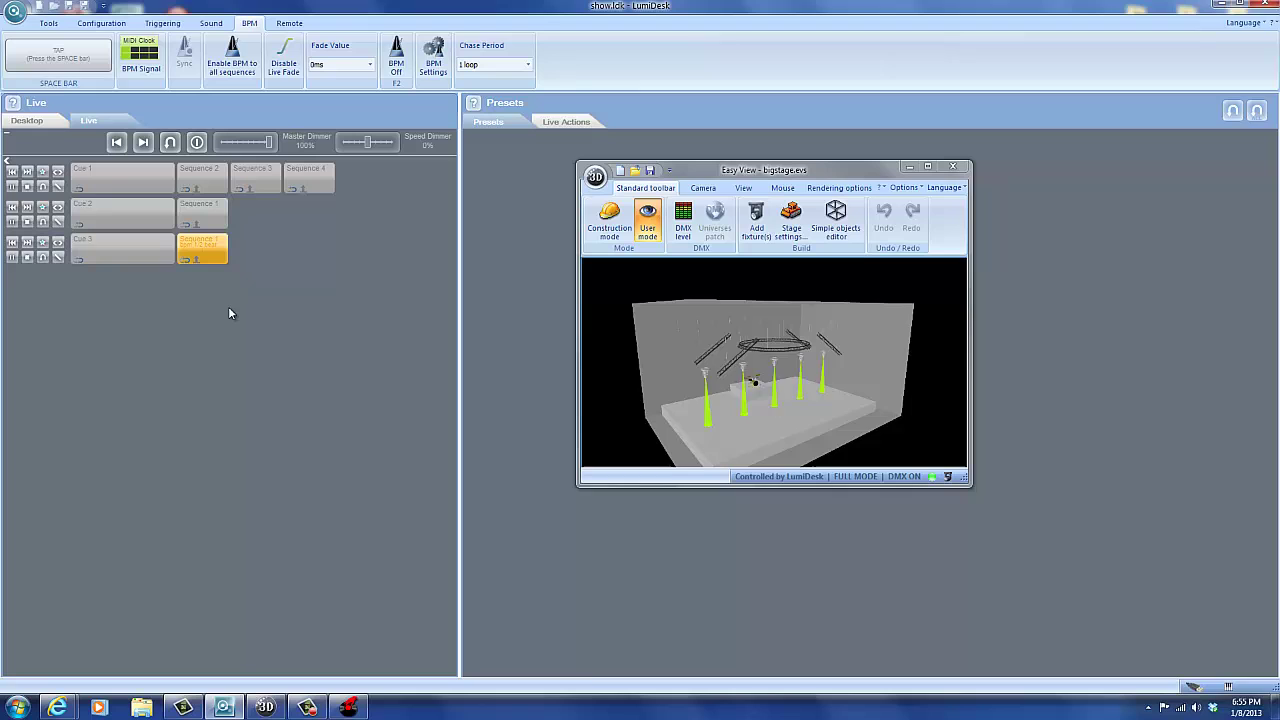
{"action": "right_click", "coordinate": [212, 256]}
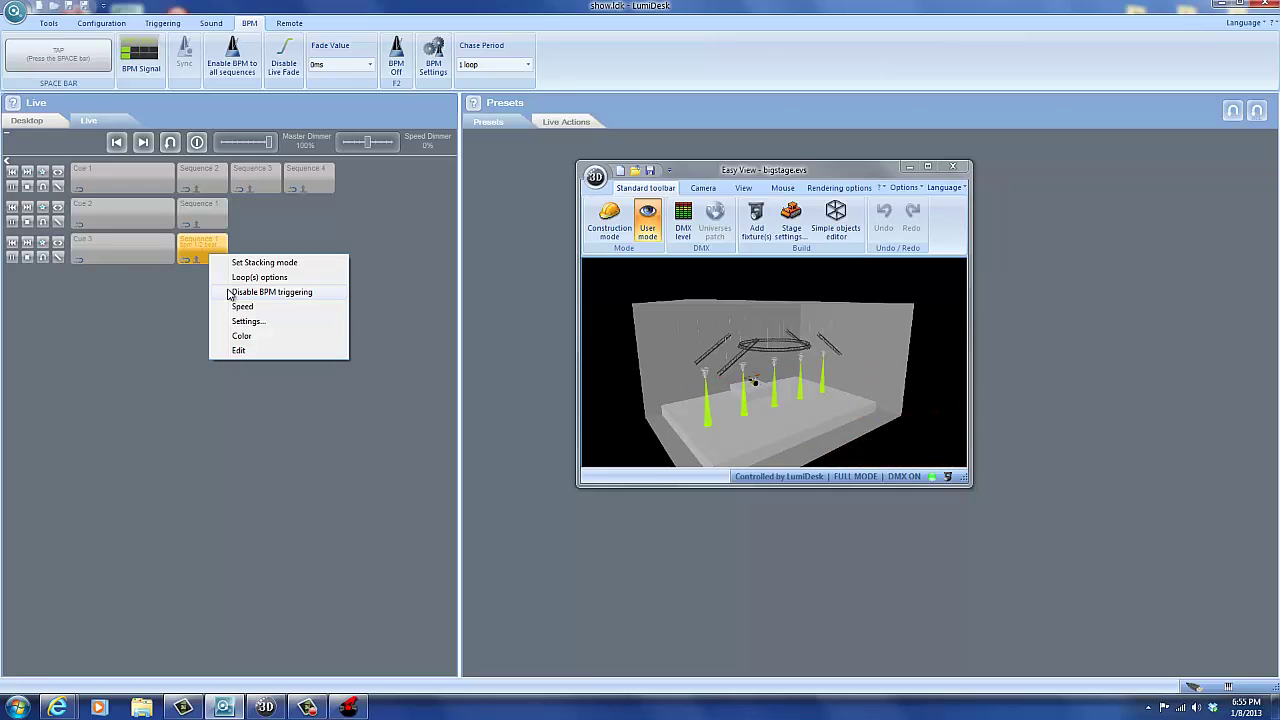
{"action": "left_click", "coordinate": [232, 292]}
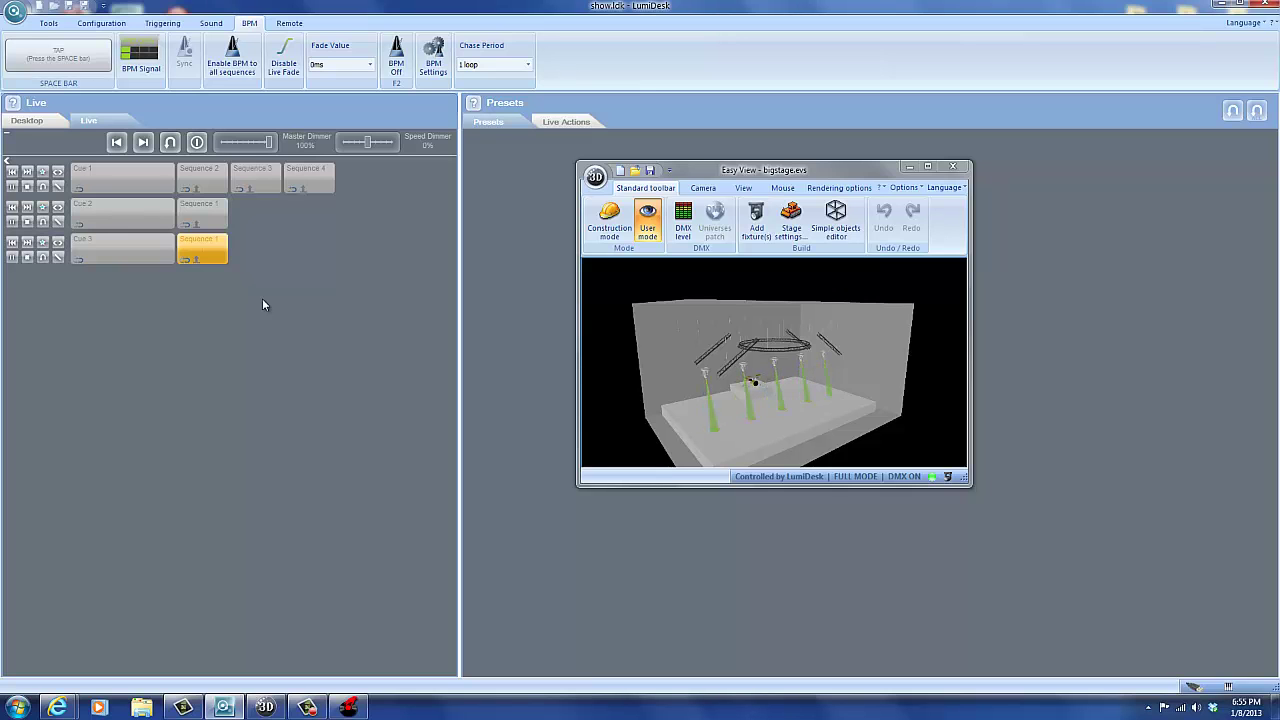
Move the Easy View 3D stage window further right and return to LumiDesk.
{"action": "left_click", "coordinate": [356, 704]}
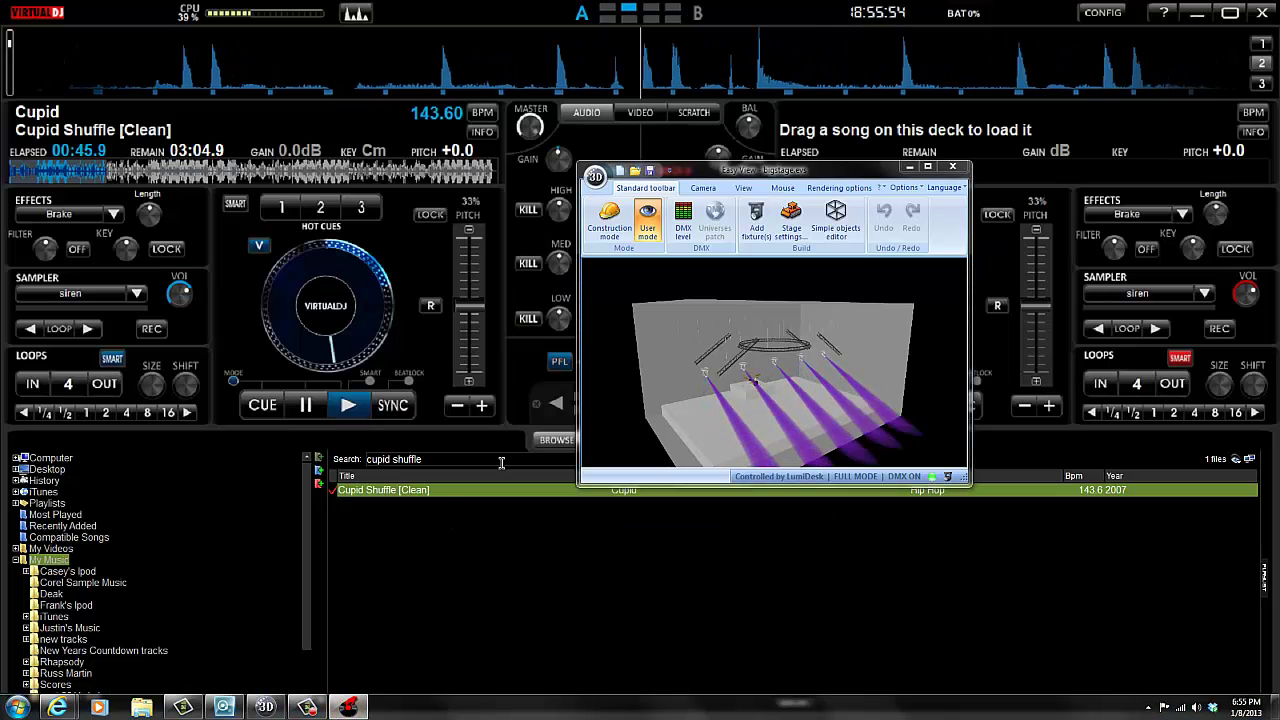
{"action": "left_click_drag", "start_coordinate": [828, 178], "coordinate": [974, 168]}
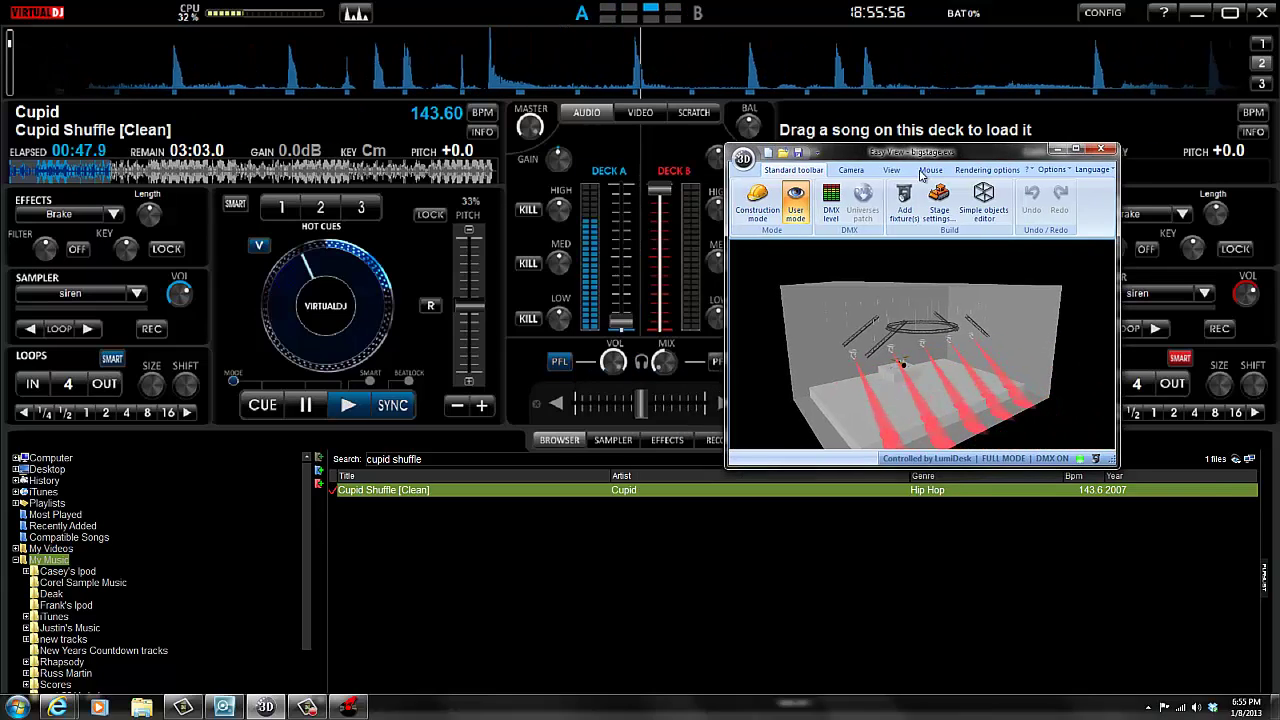
{"action": "left_click", "coordinate": [1054, 160]}
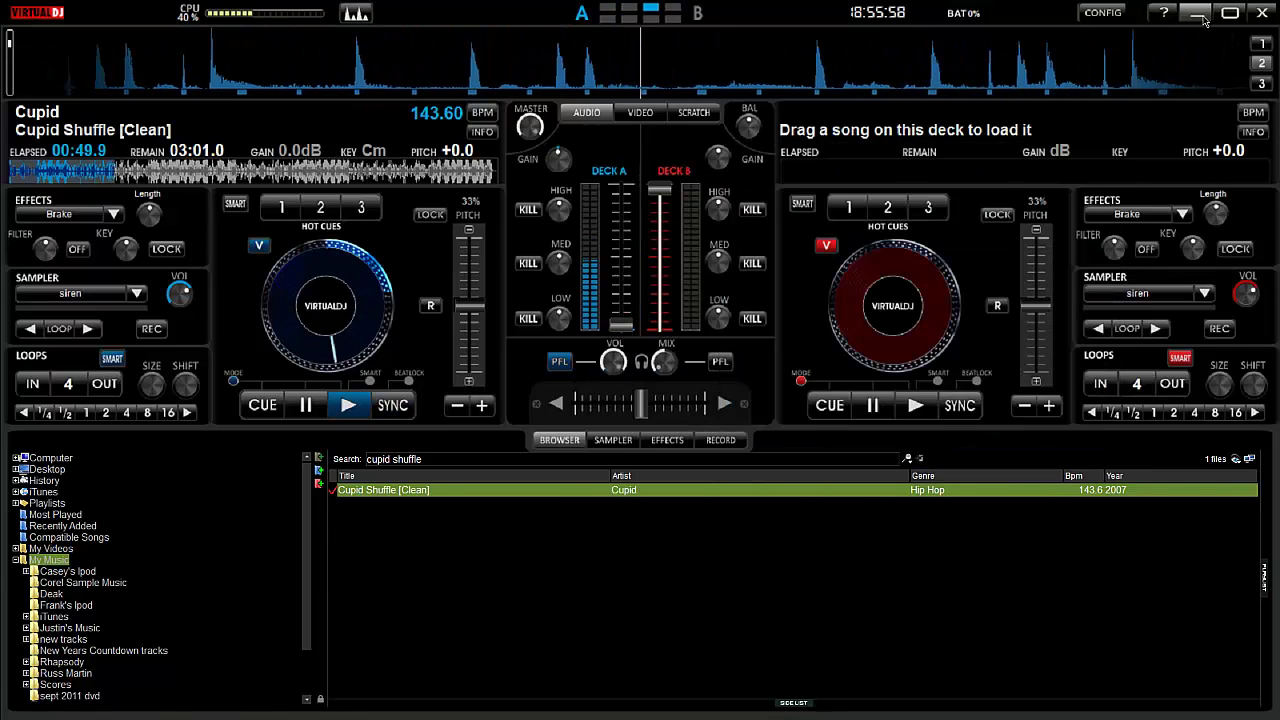
{"action": "key", "text": "alt+Tab"}
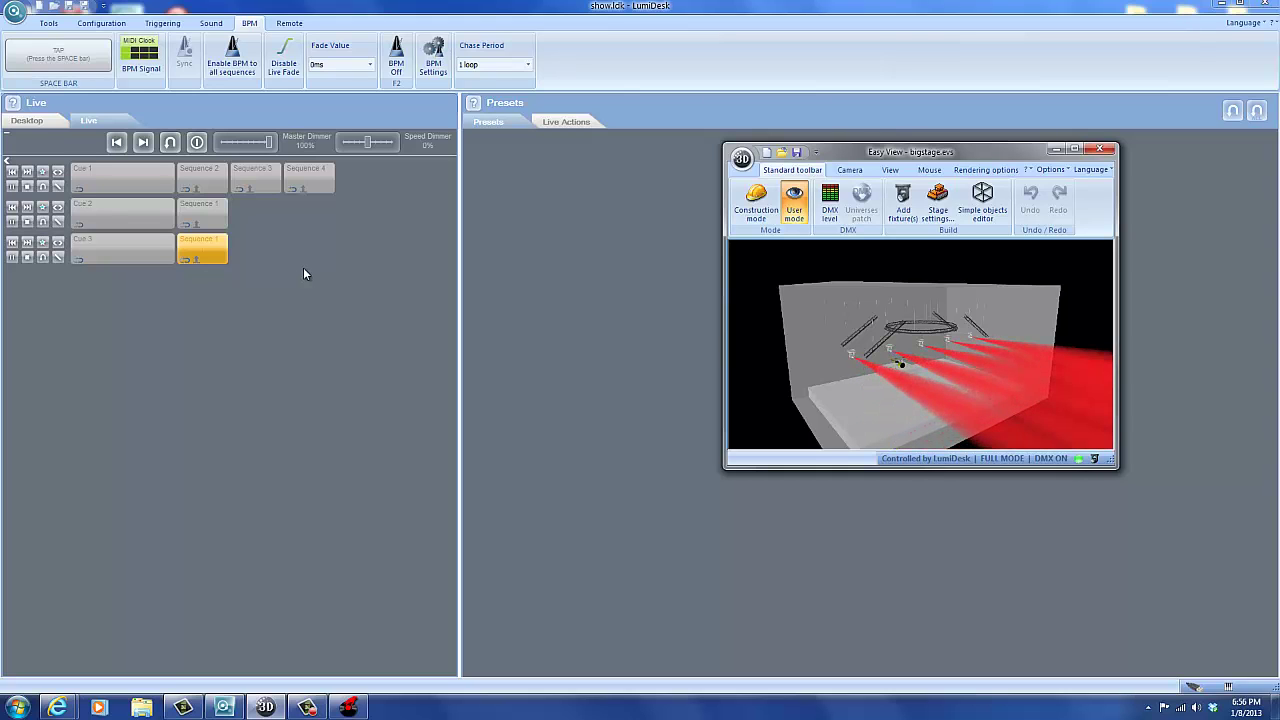
Switch Sequence 1 from 1-beat to 4-beat music BPM following, then stop it to darken the stage.
{"action": "right_click", "coordinate": [208, 252]}
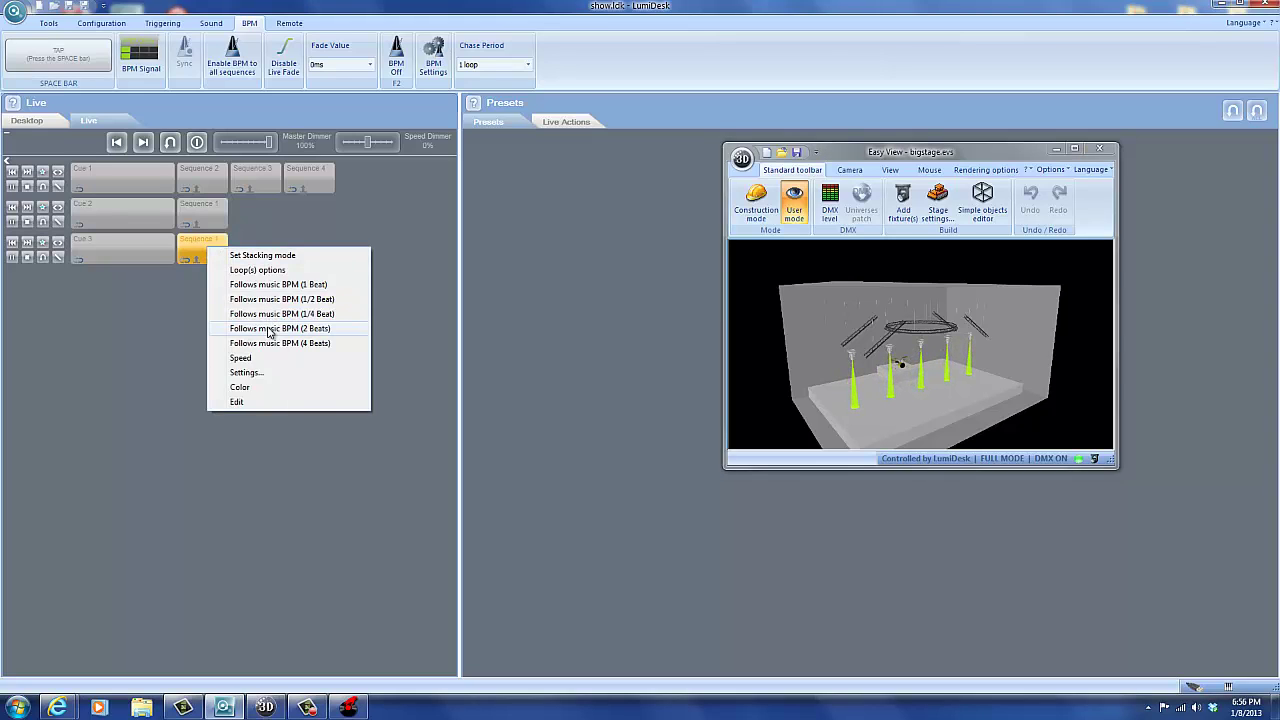
{"action": "left_click", "coordinate": [293, 287]}
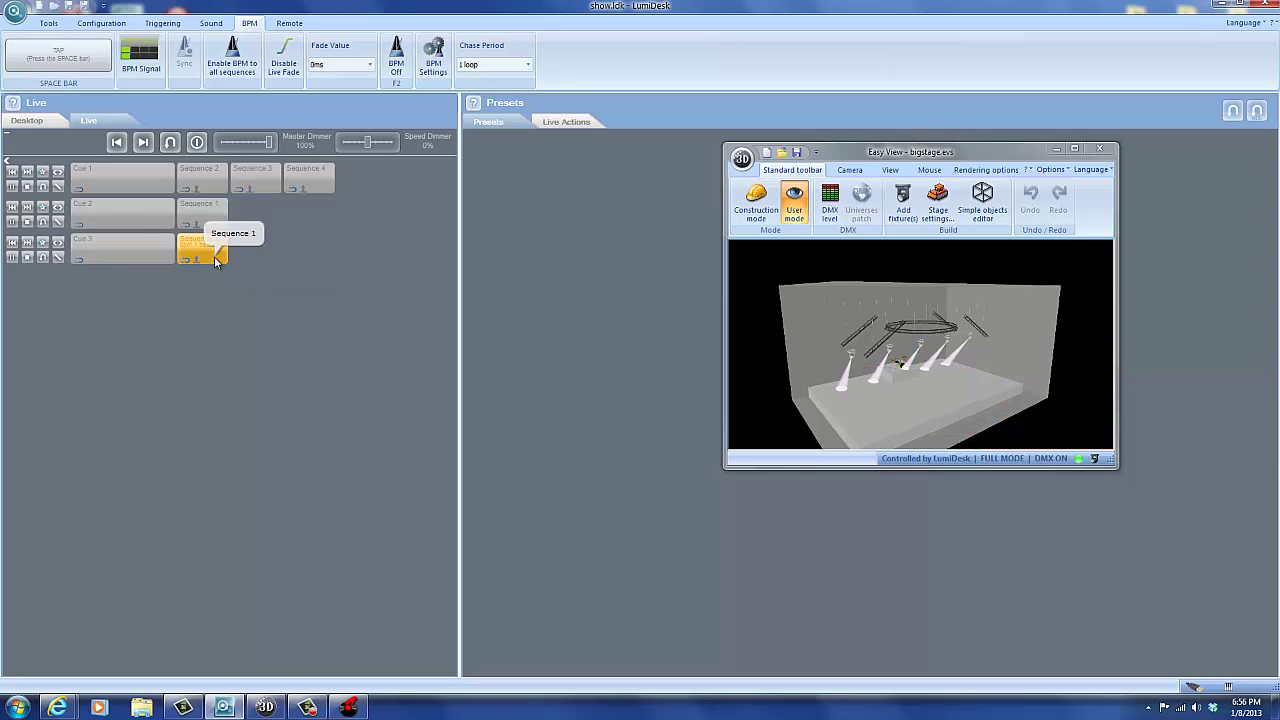
{"action": "right_click", "coordinate": [215, 258]}
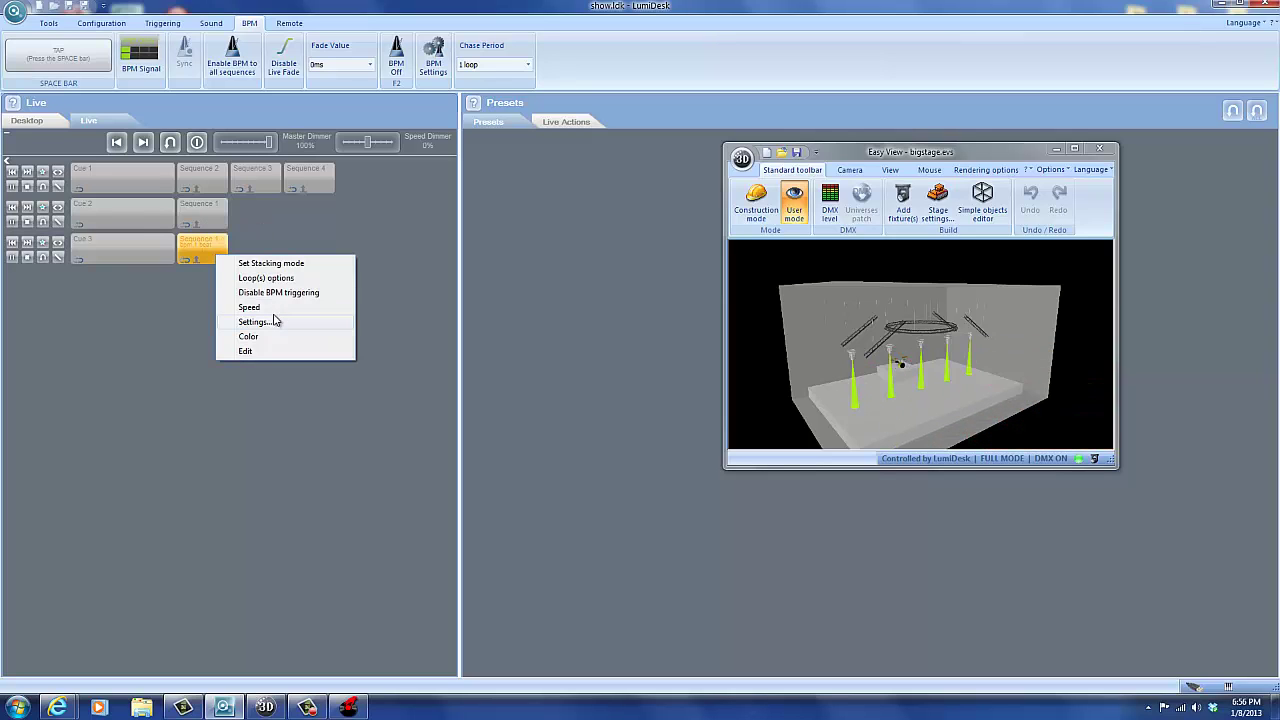
{"action": "left_click", "coordinate": [278, 292]}
{"action": "right_click", "coordinate": [203, 263]}
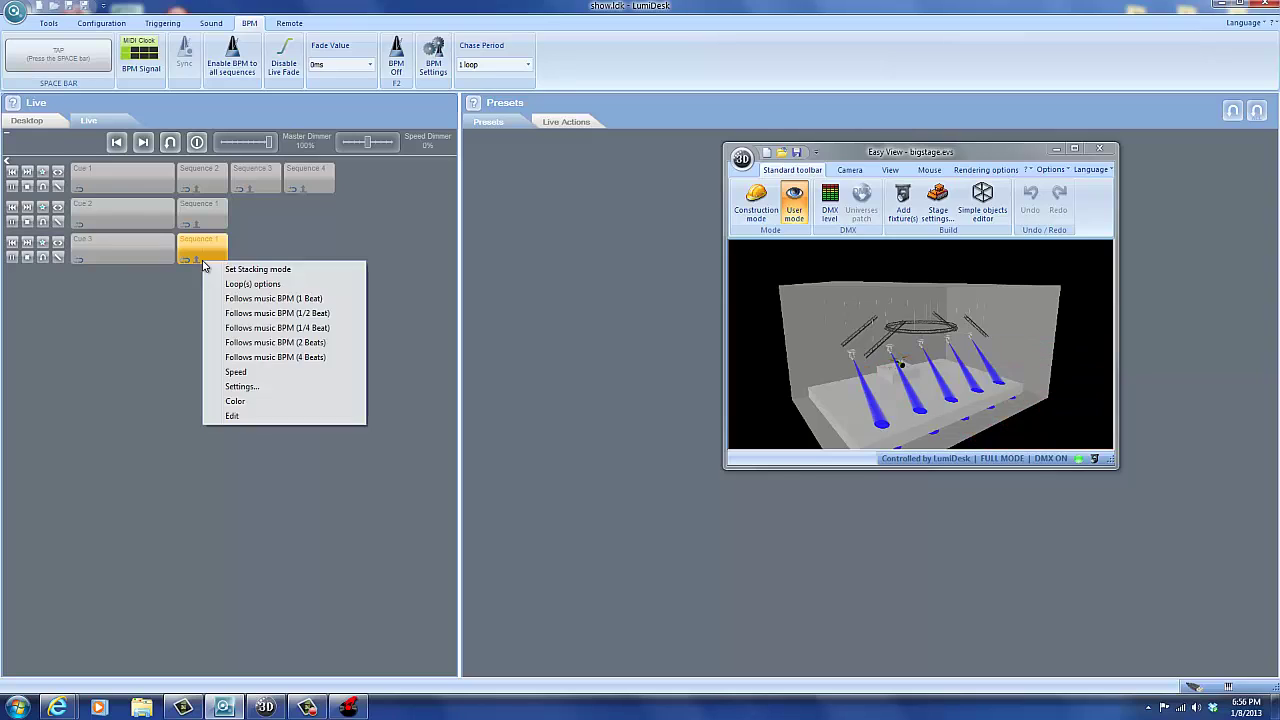
{"action": "left_click", "coordinate": [255, 357]}
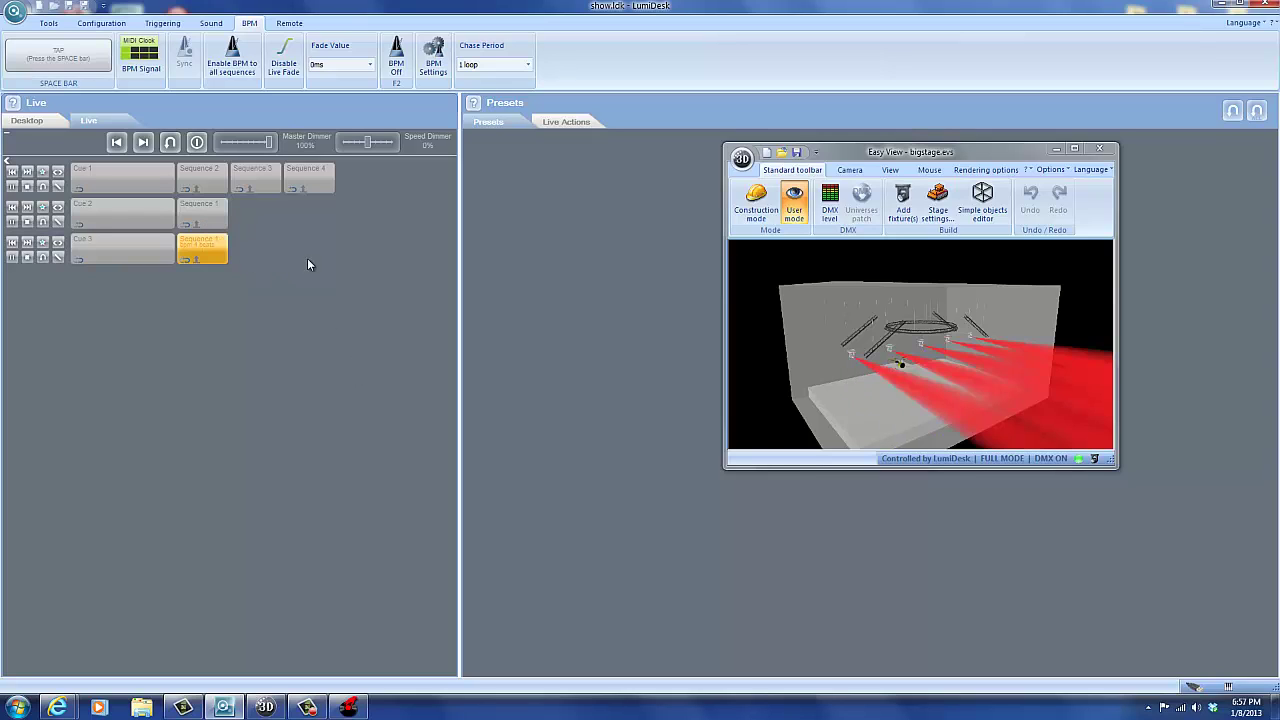
{"action": "left_click", "coordinate": [220, 256]}
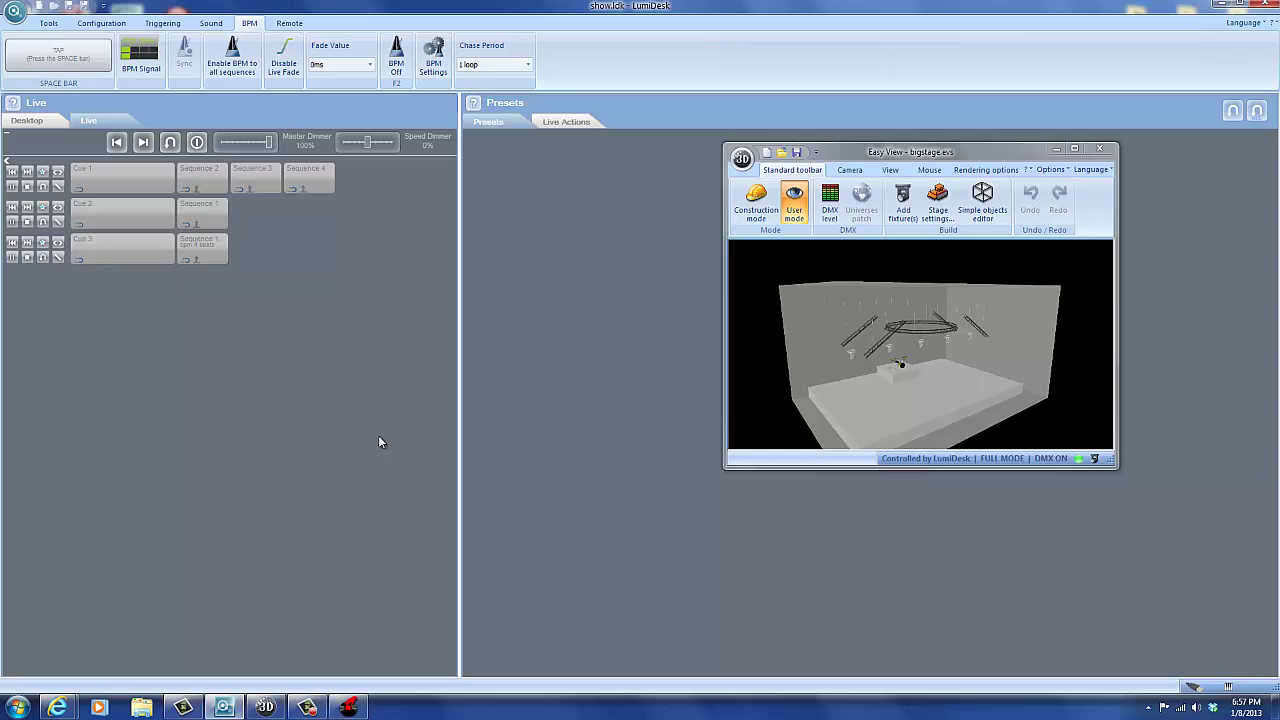